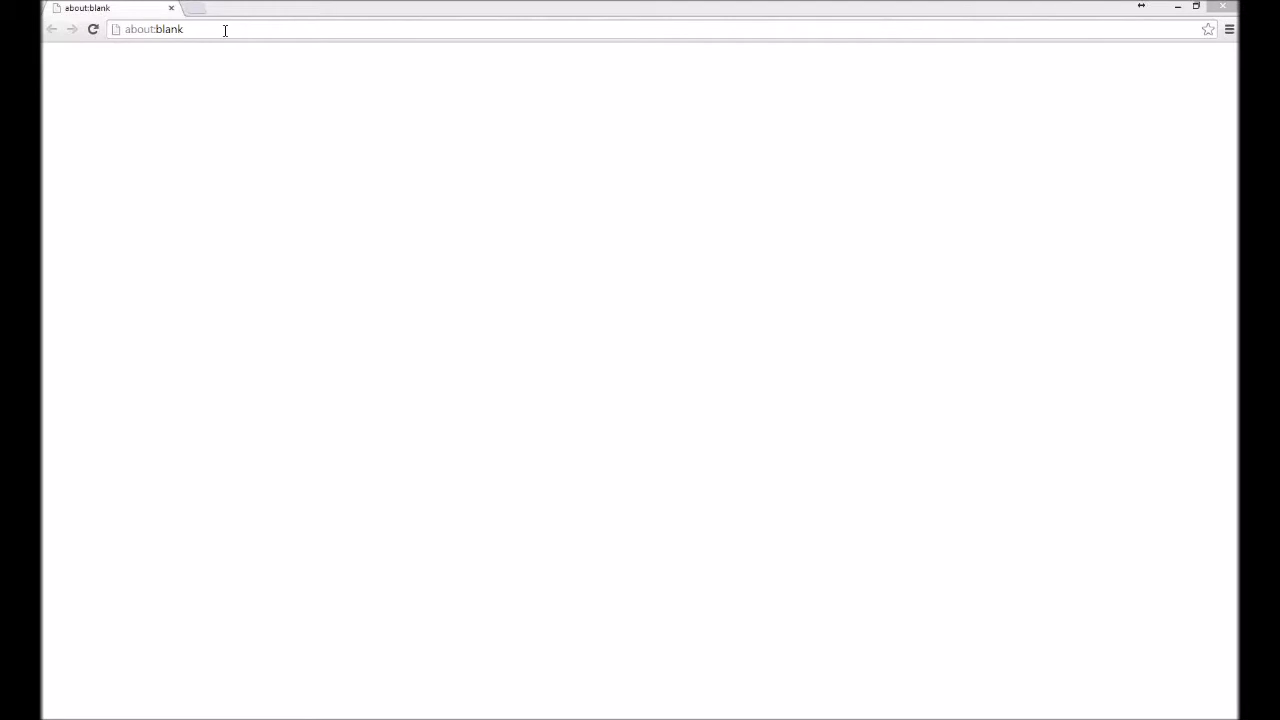
drag(218, 29, 107, 31)
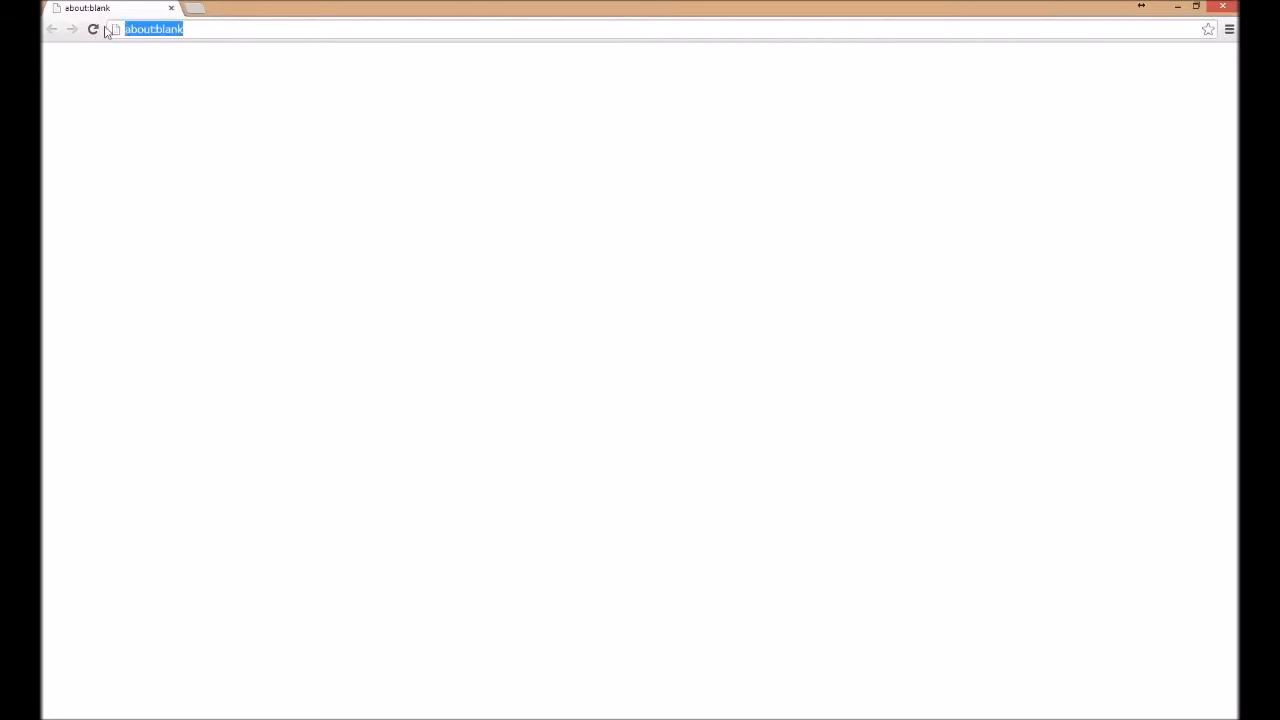
text(http://)
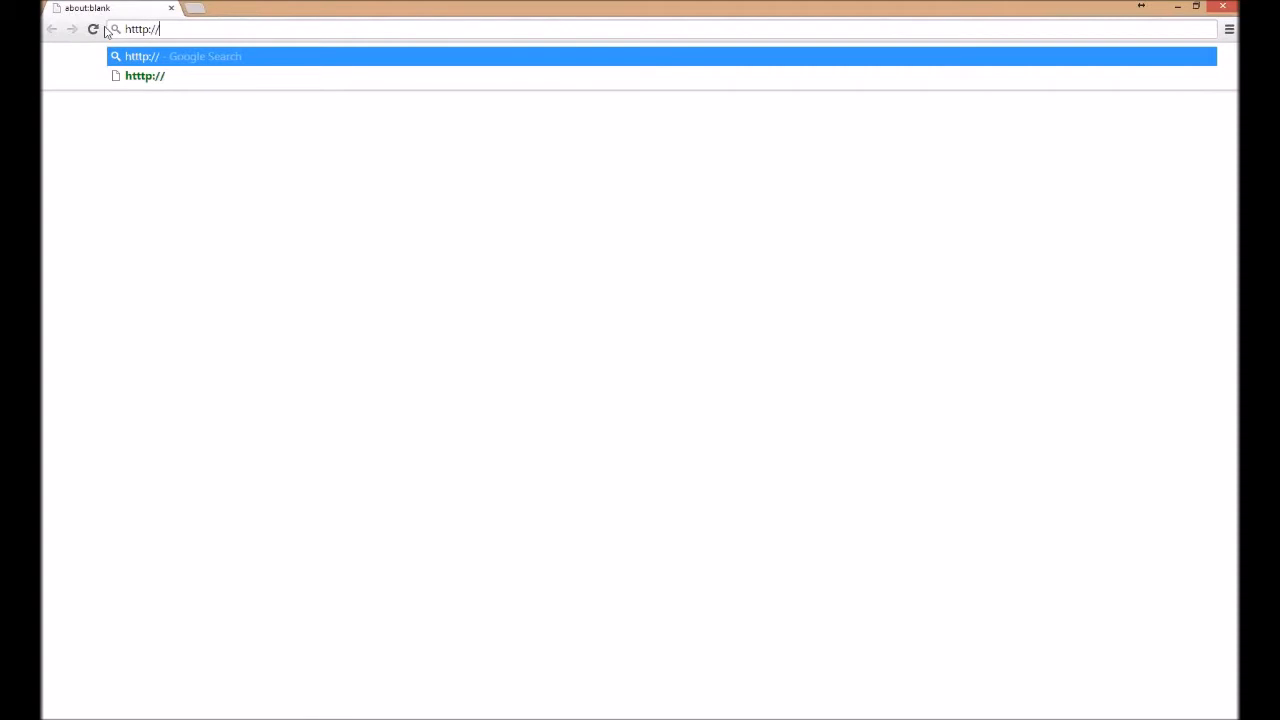
key(BackSpace)
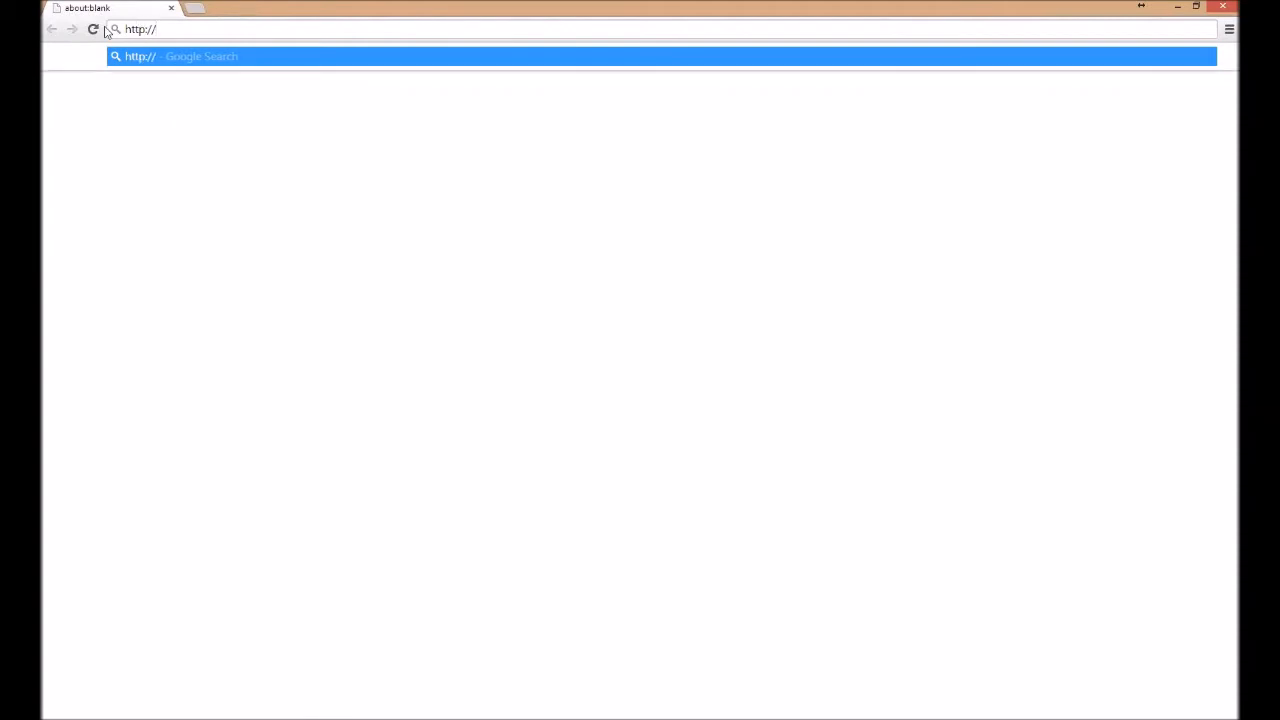
text(cs)
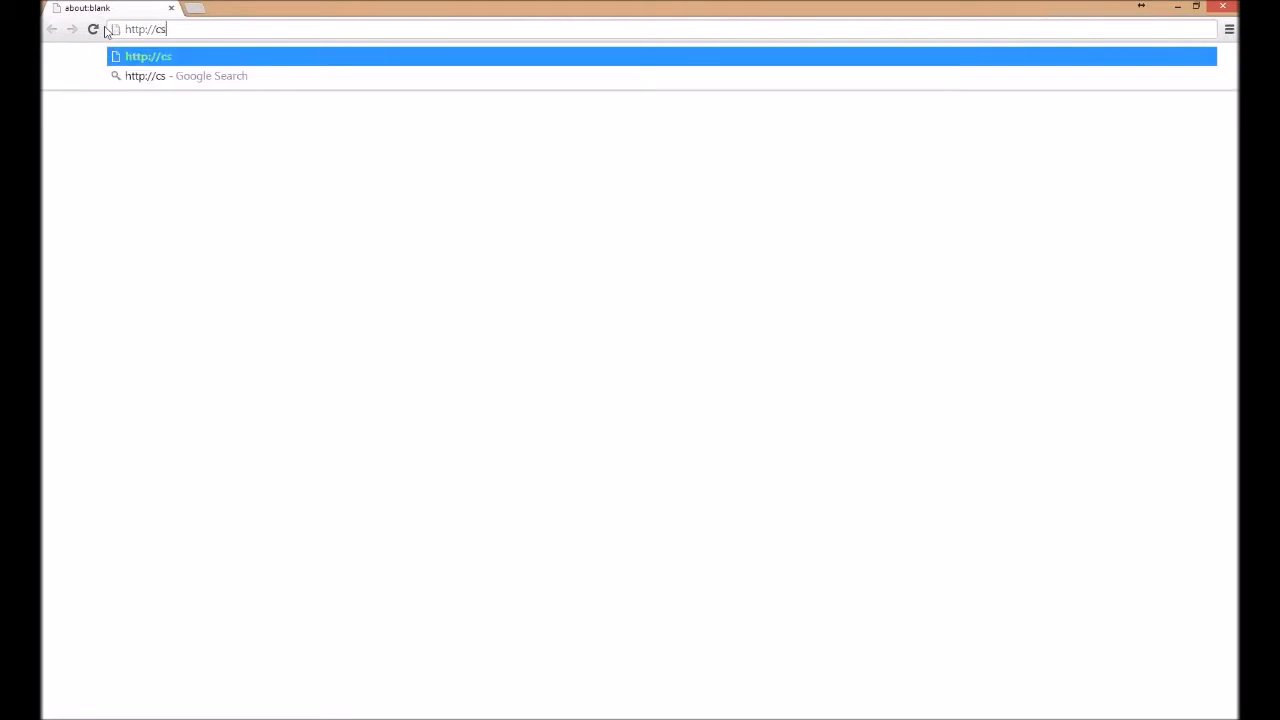
text(tc36332)
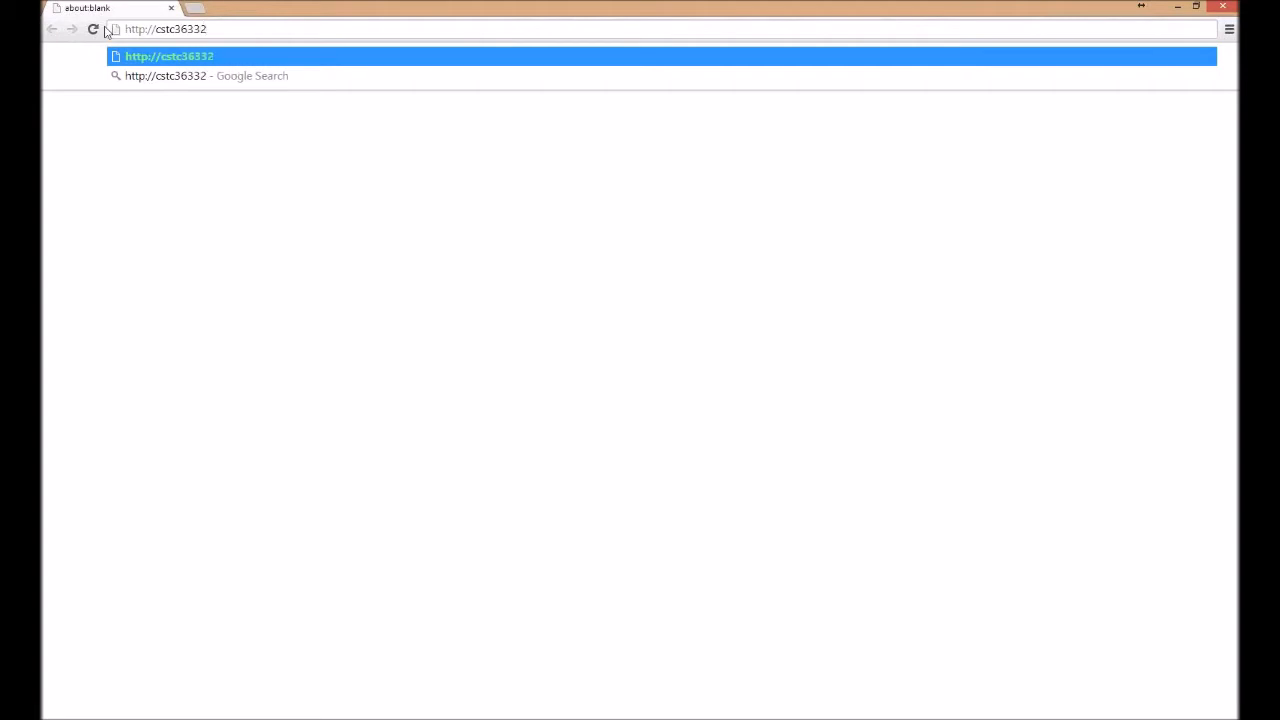
key(Return)
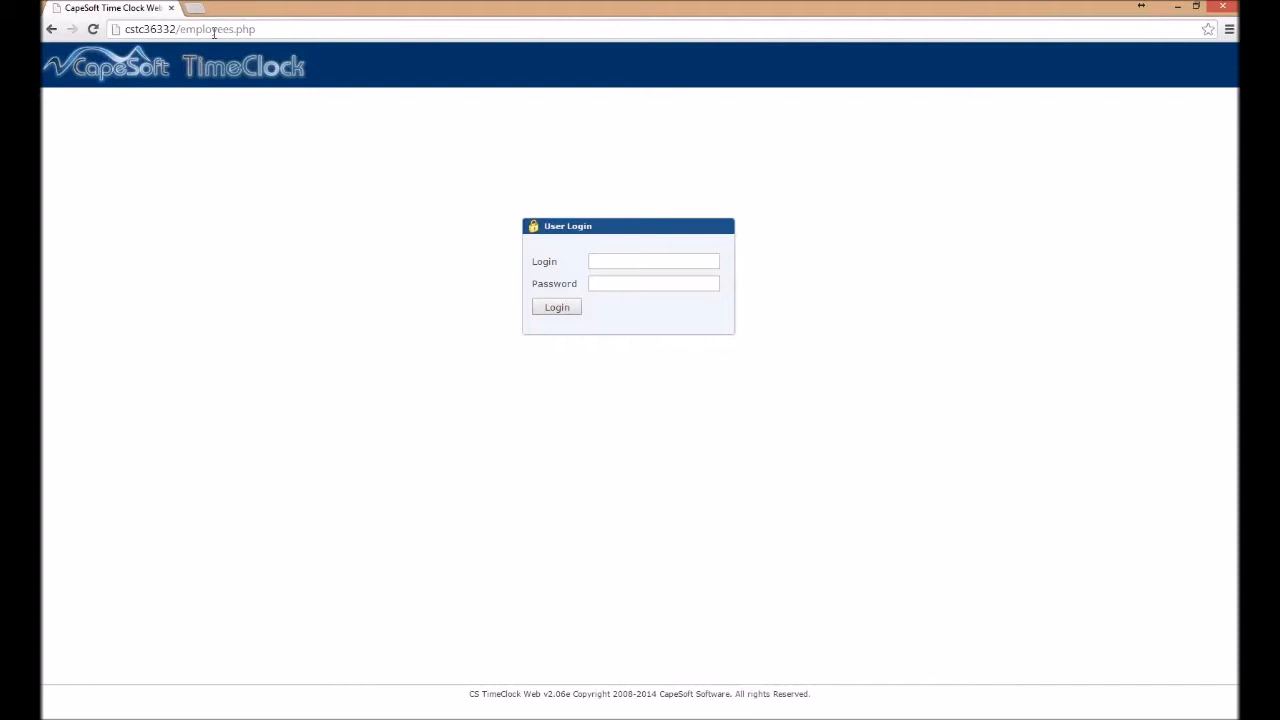
Log in to the time clock with the user's login number and account password.
click(620, 261)
text(9970)
key(Tab)
text(••••••)
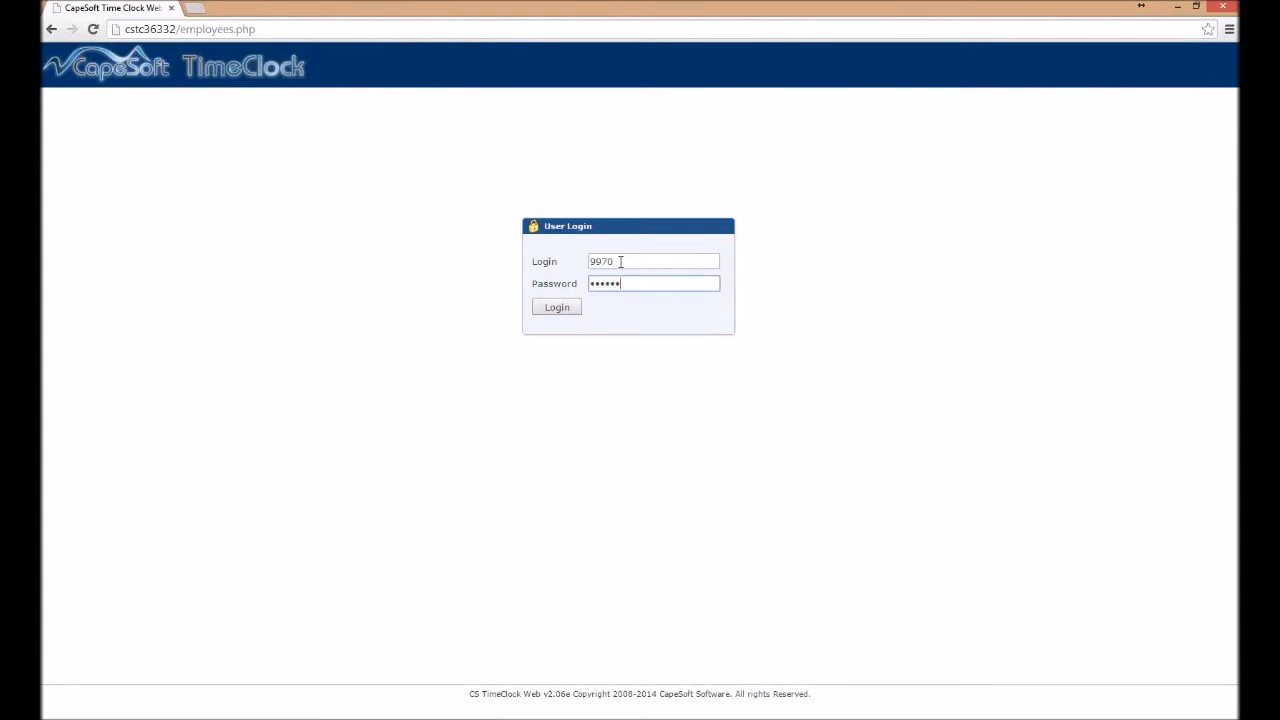
text(••)
click(568, 311)
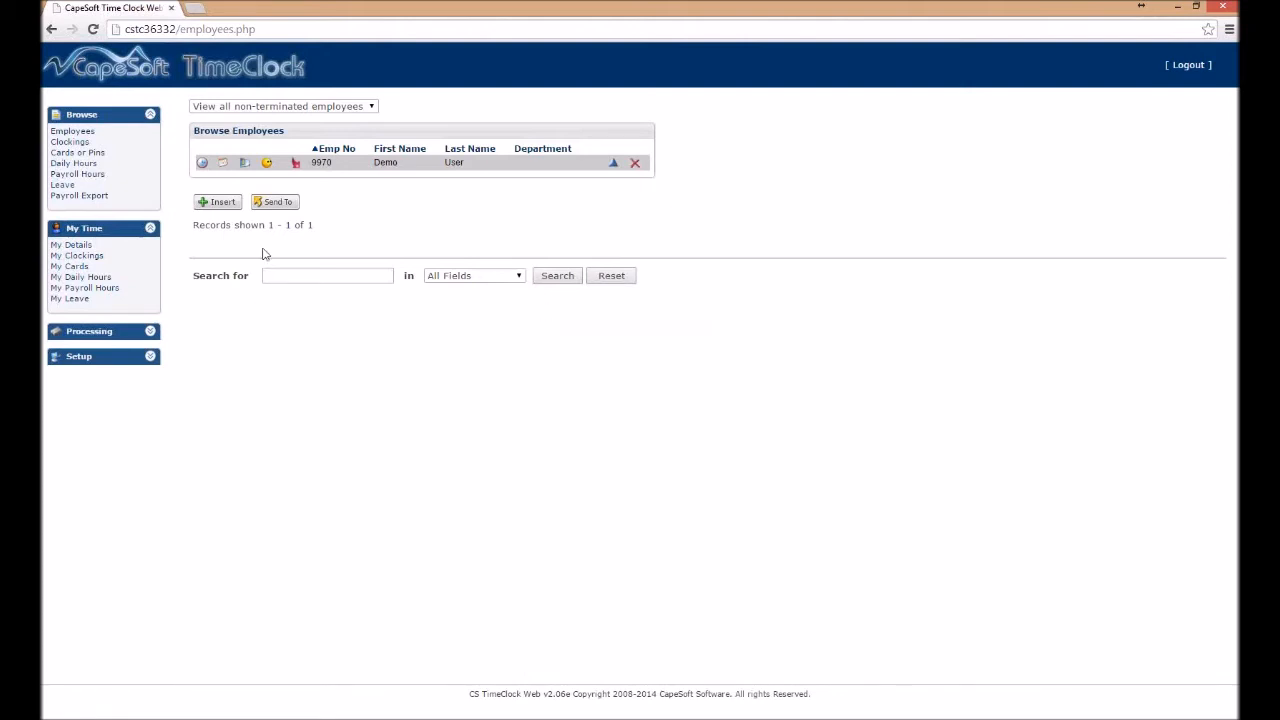
Add a new employee with employee number 1 and the person's first and last name, and save the record.
click(216, 205)
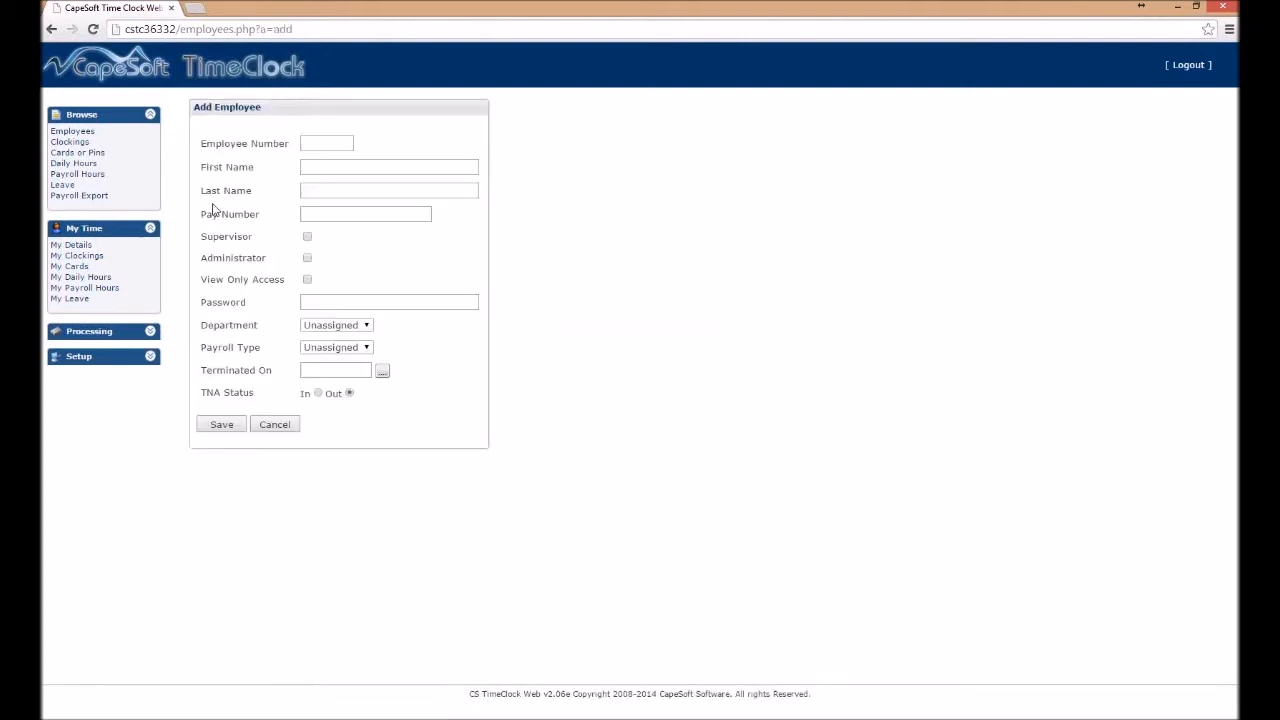
click(310, 142)
text(1)
click(326, 166)
text(Archie)
key(Tab)
text(Andrews)
click(204, 431)
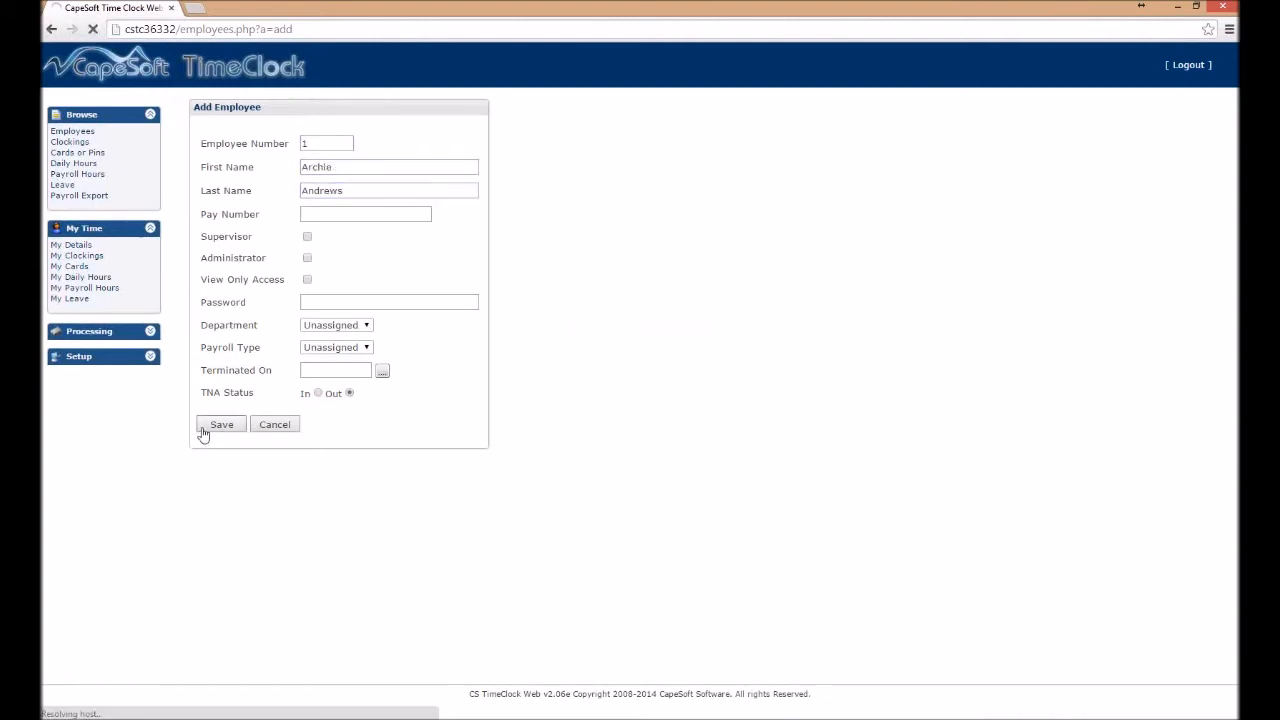
Add a second employee with employee number 2 and the person's first and last name, and save the record.
click(216, 216)
click(319, 144)
text(2)
click(323, 167)
text(Betty)
key(Tab)
text(Cooper)
click(228, 429)
Add a third employee with employee number 3 and the person's first and last name, and save the record.
click(216, 227)
click(321, 142)
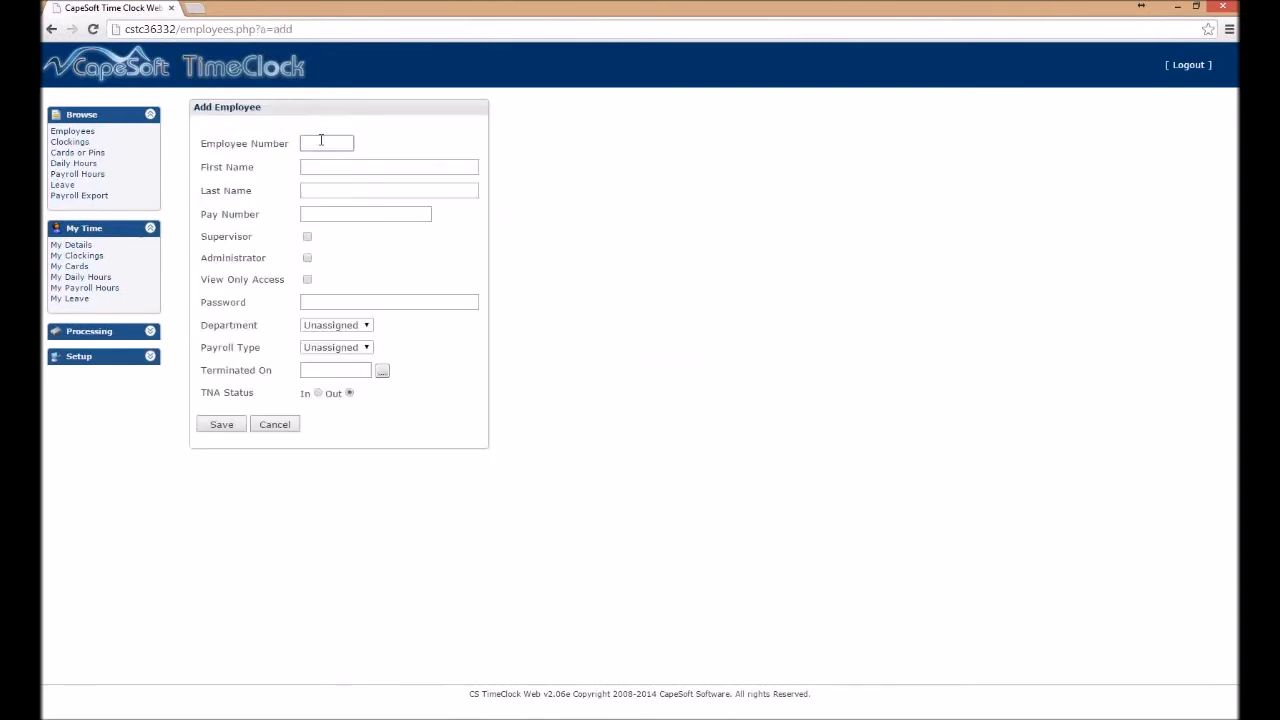
text(Jones)
click(221, 425)
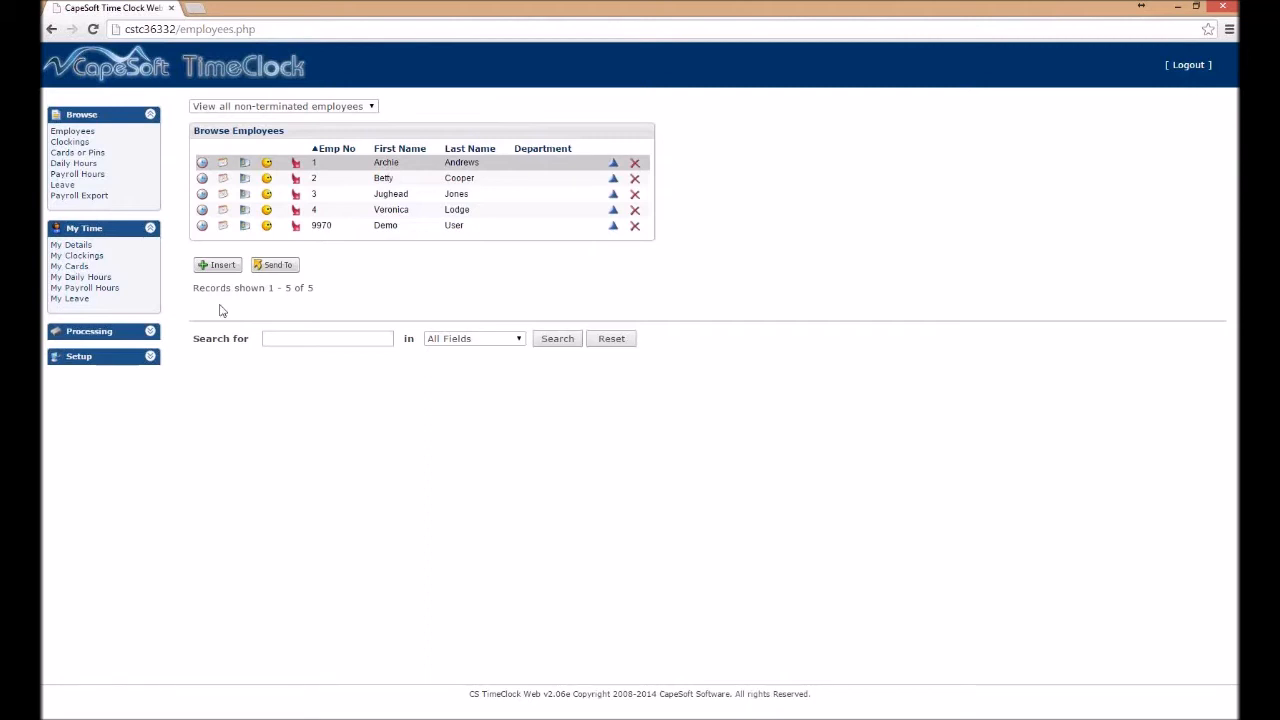
Add a manual clocking for employee 1 on 22/10/2014 at 08:00:00 with TNA status In.
click(84, 146)
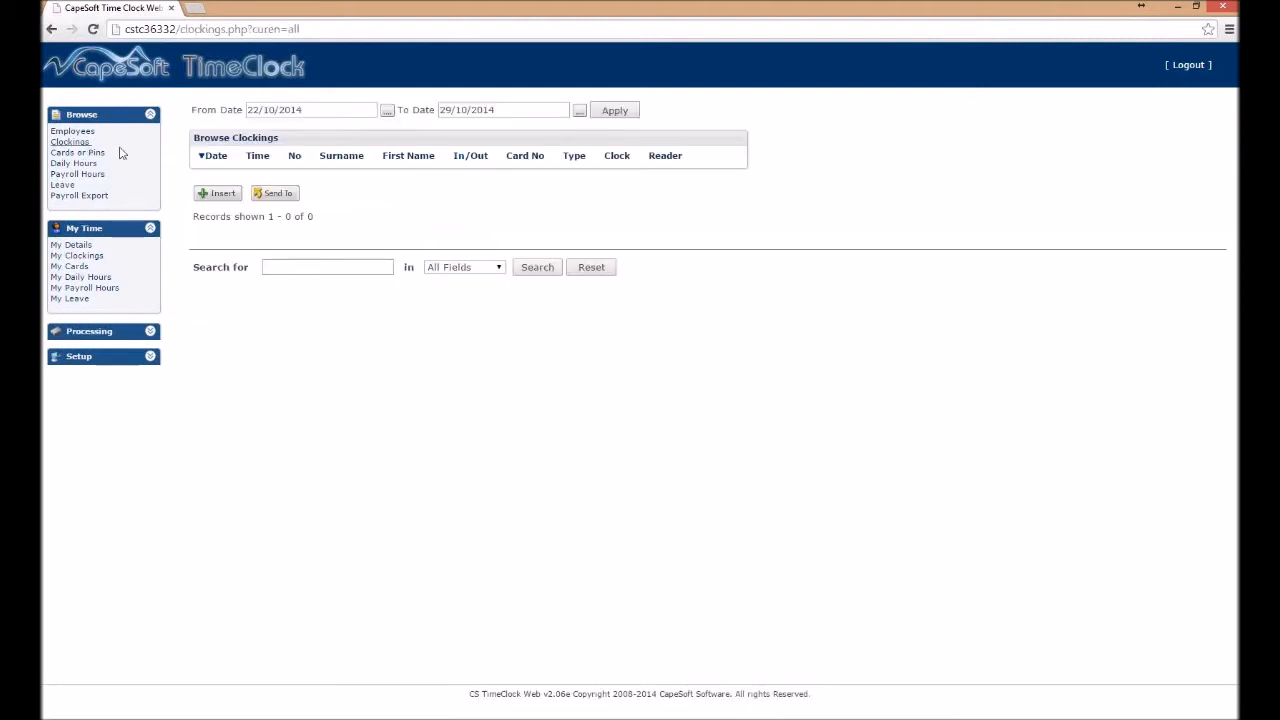
click(218, 194)
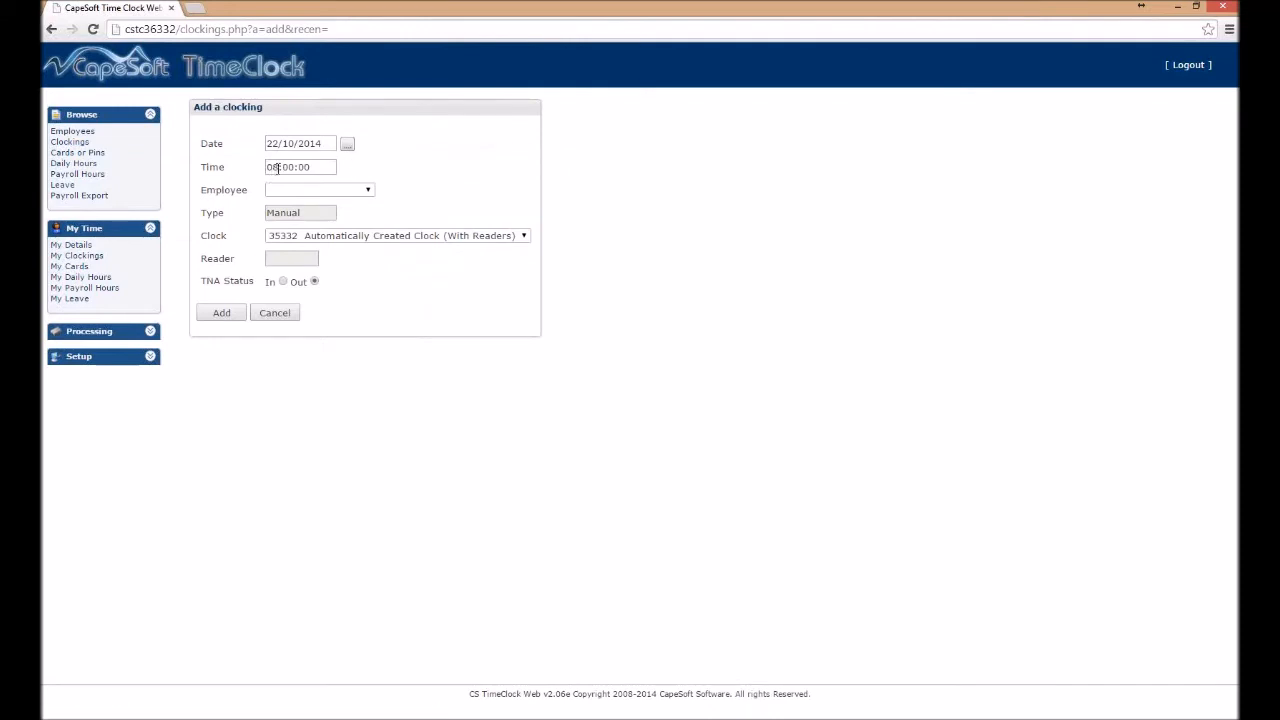
click(322, 192)
click(320, 216)
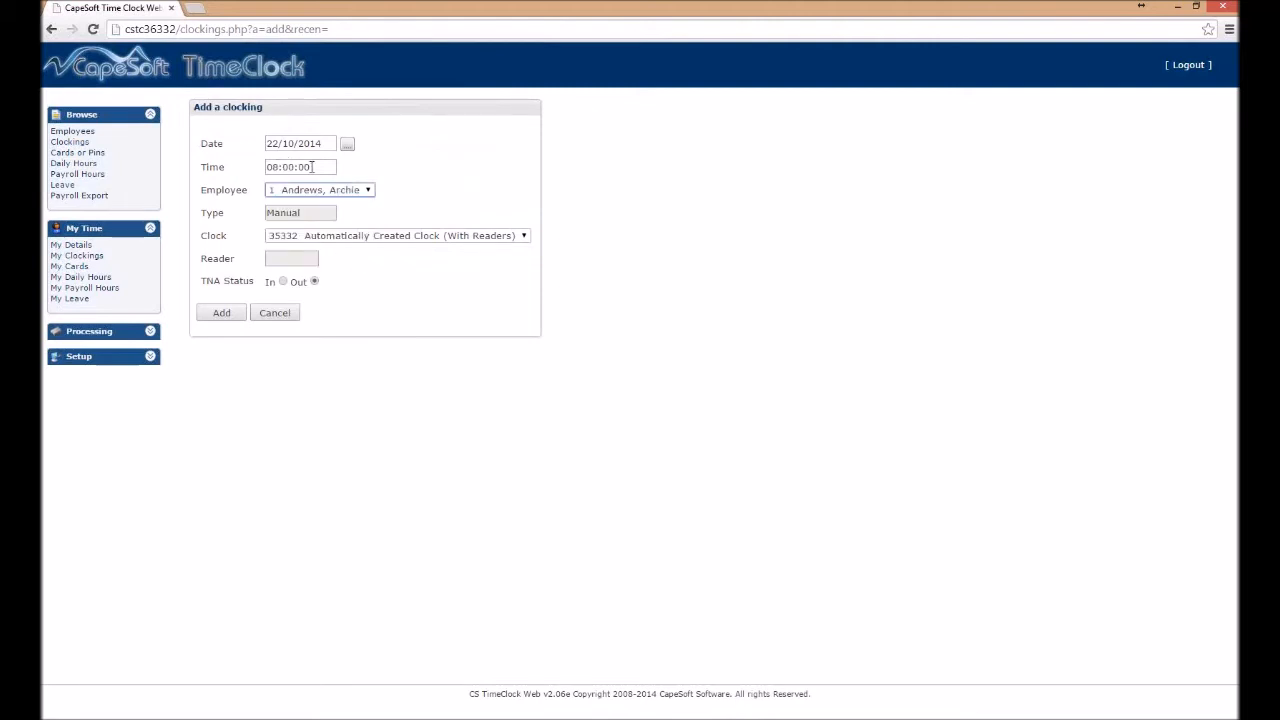
click(283, 282)
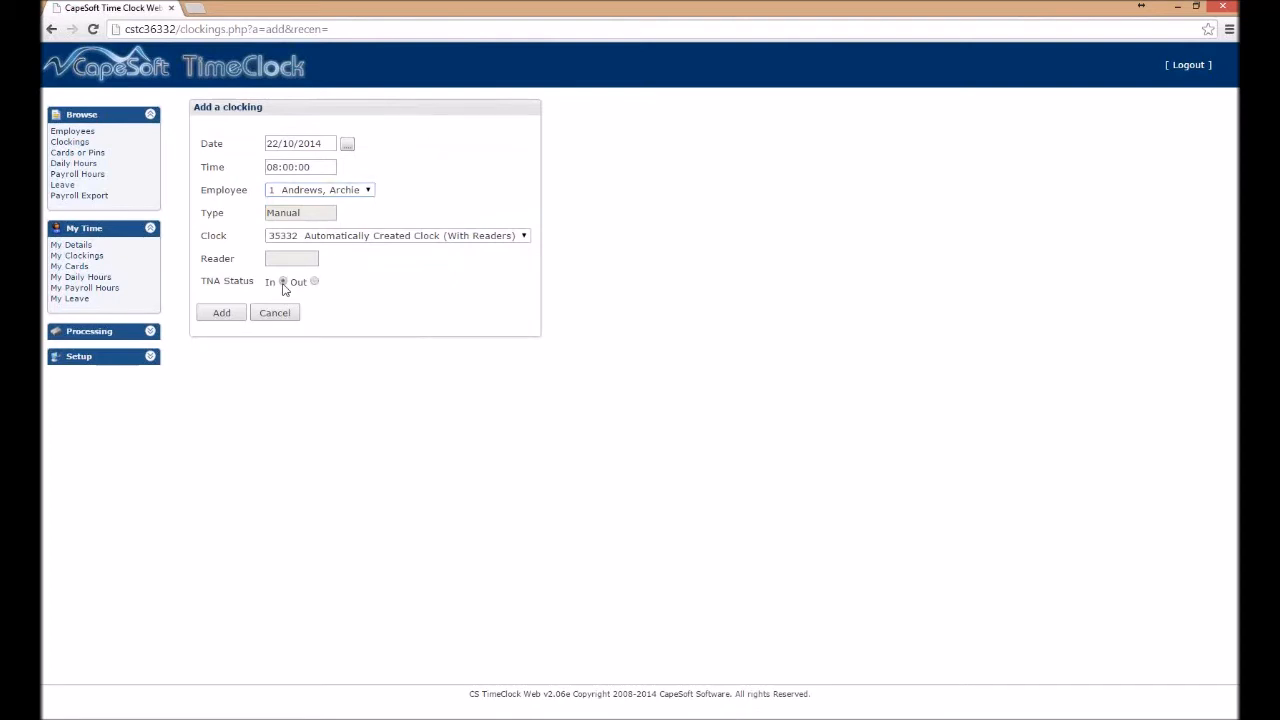
click(221, 313)
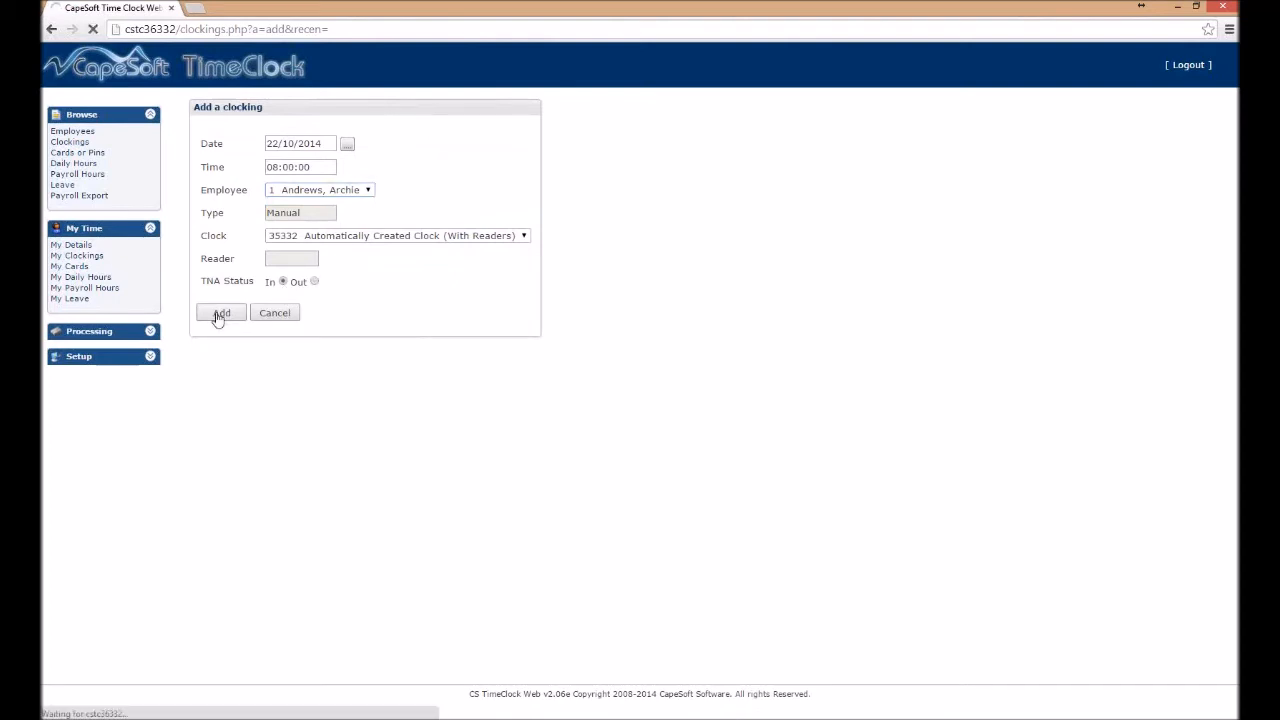
Add a manual clocking for employee 2 on 22/10/2014 at 08:30:00 with TNA status In.
click(222, 209)
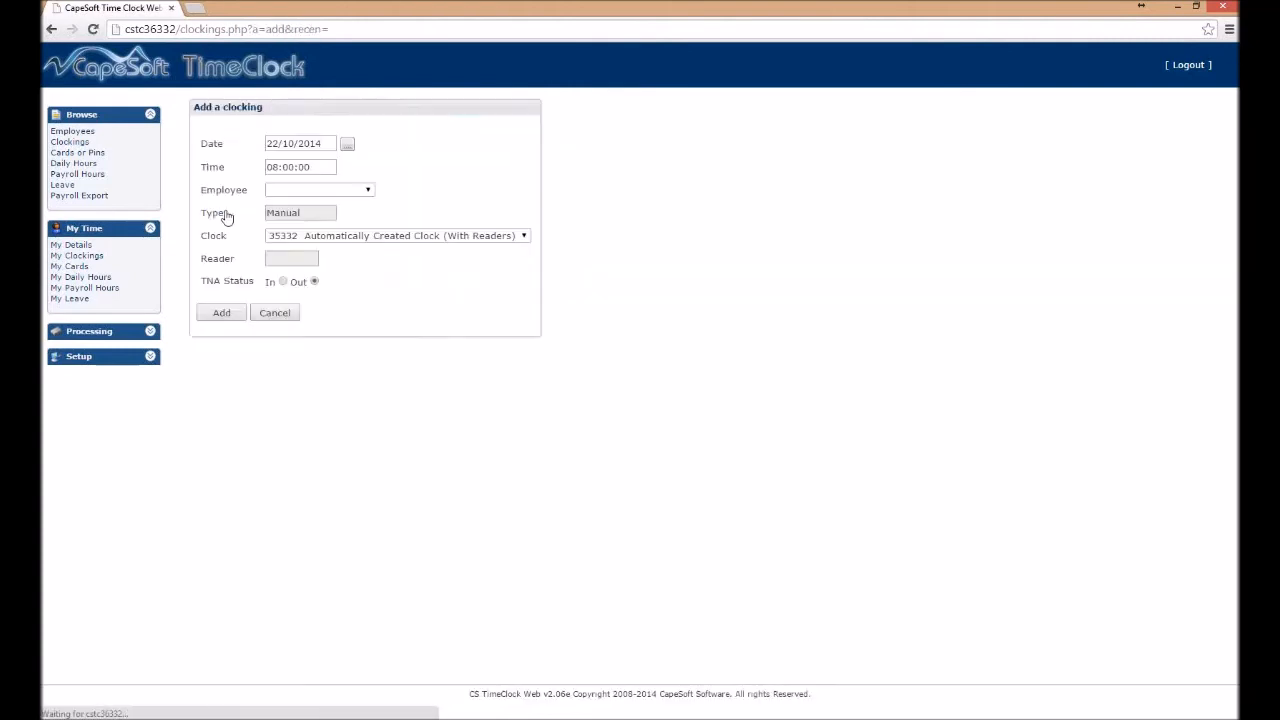
click(279, 169)
key(BackSpace)
key(BackSpace)
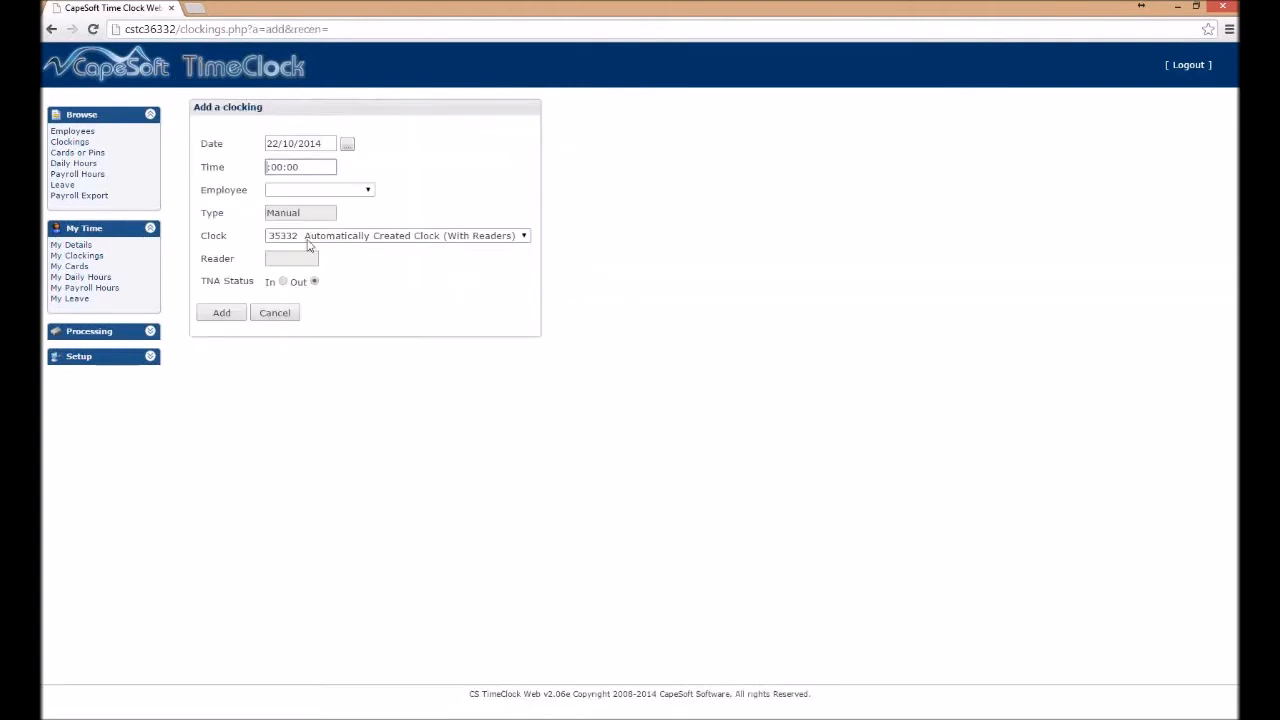
text(08)
key(Delete)
text(3)
click(326, 192)
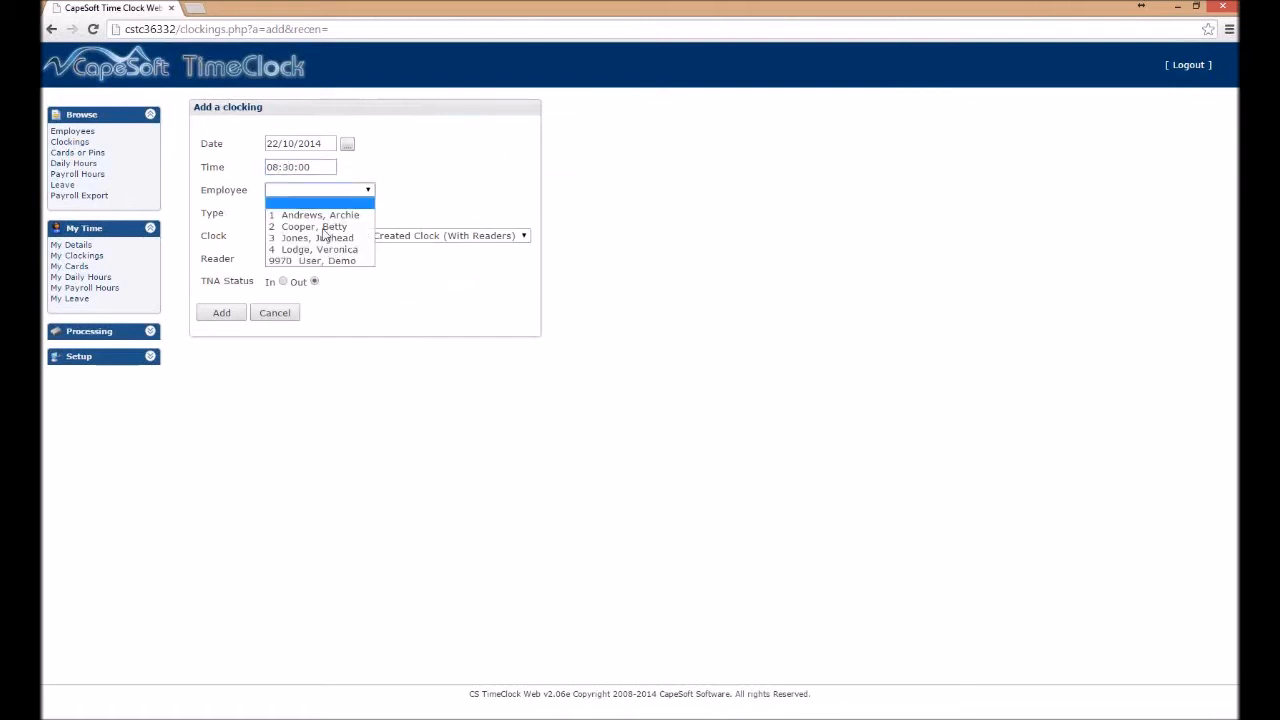
click(323, 228)
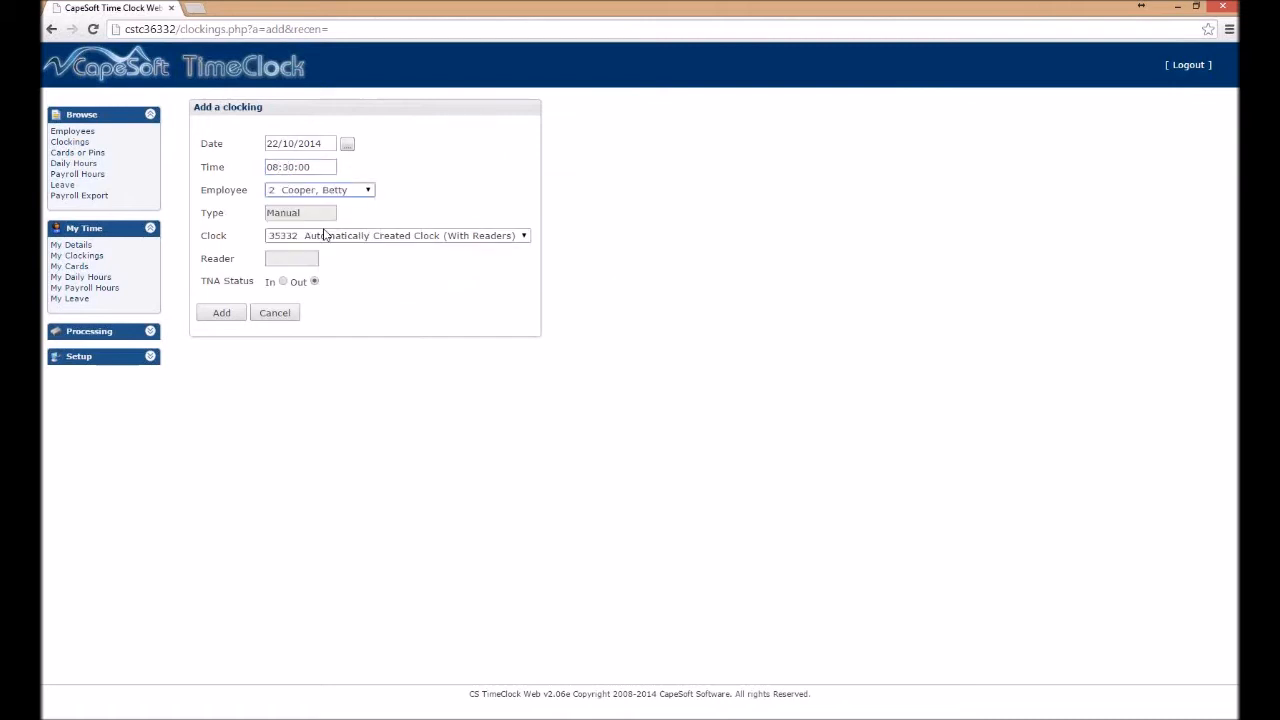
click(283, 283)
click(218, 314)
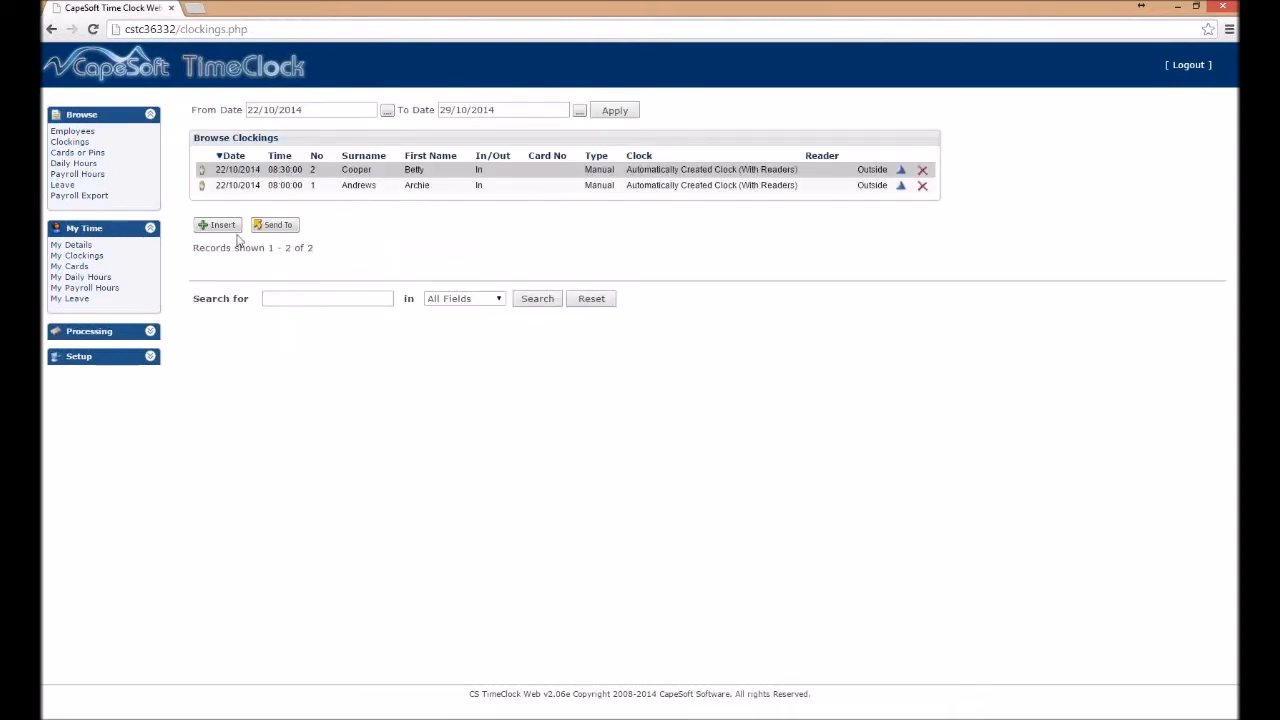
Add a manual clocking for employee 3 on 22/10/2014 at 08:15:00 with TNA status In.
click(222, 226)
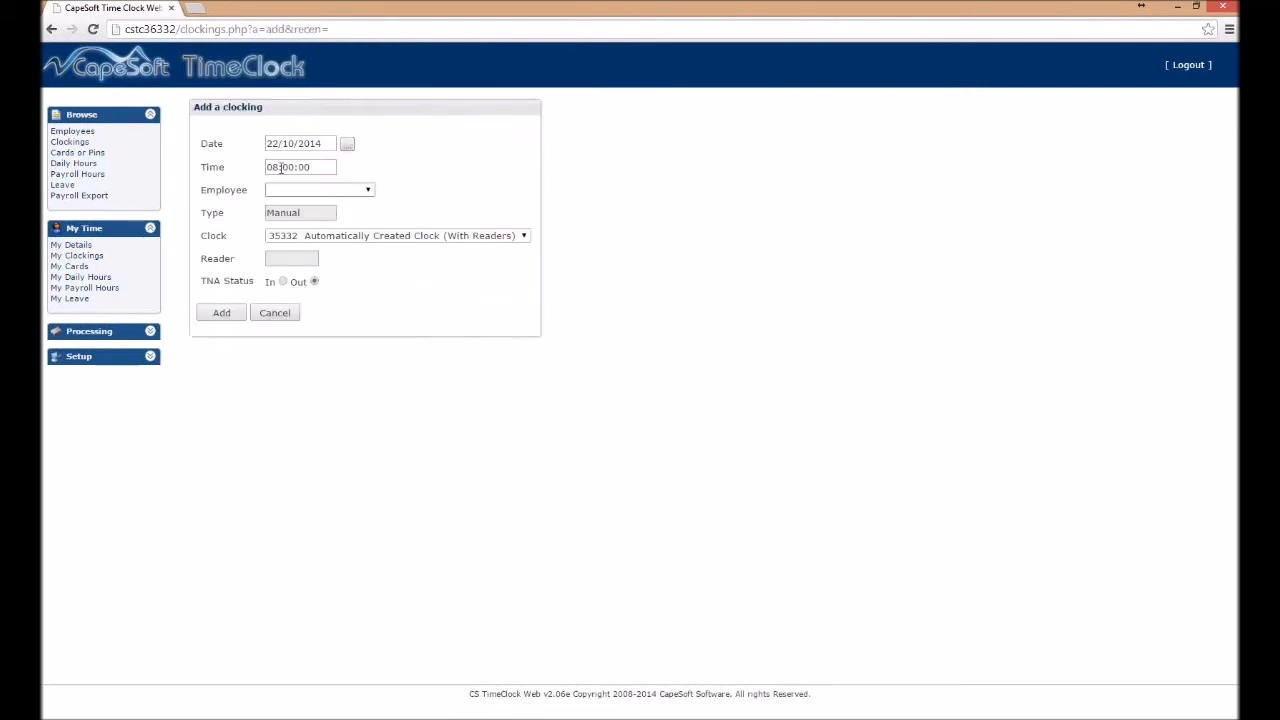
drag(281, 167, 296, 167)
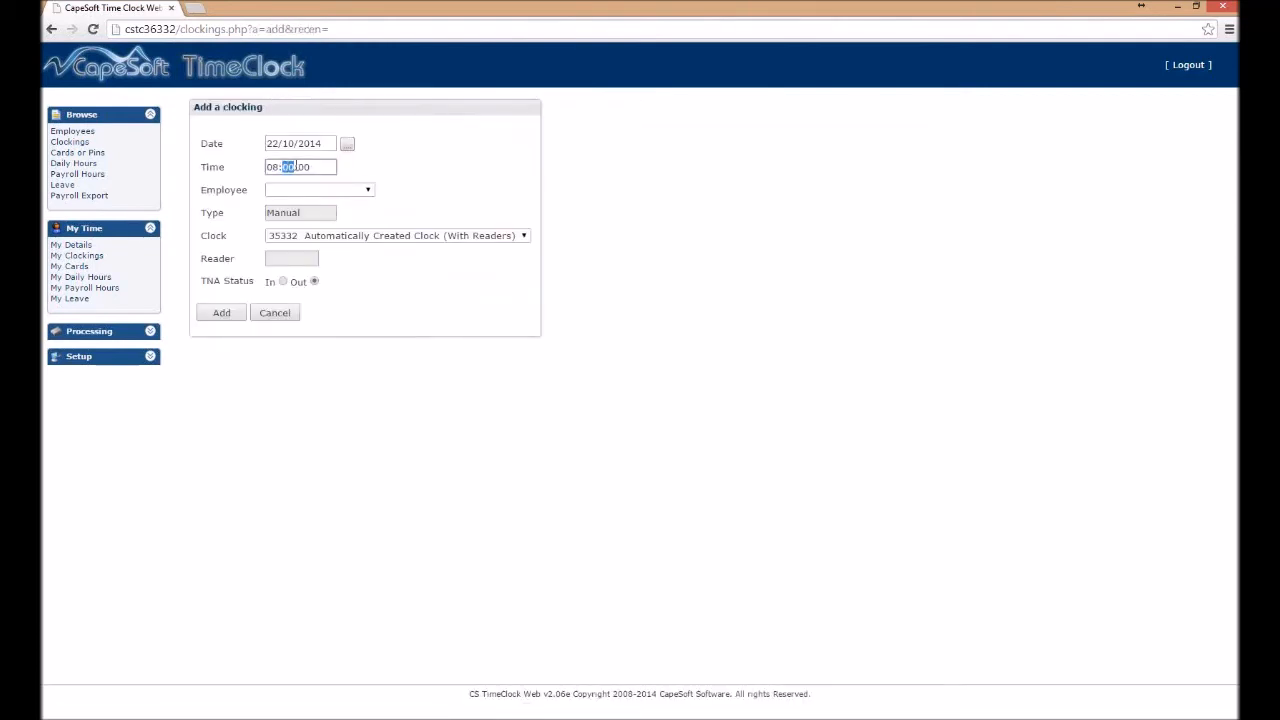
text(15)
click(293, 190)
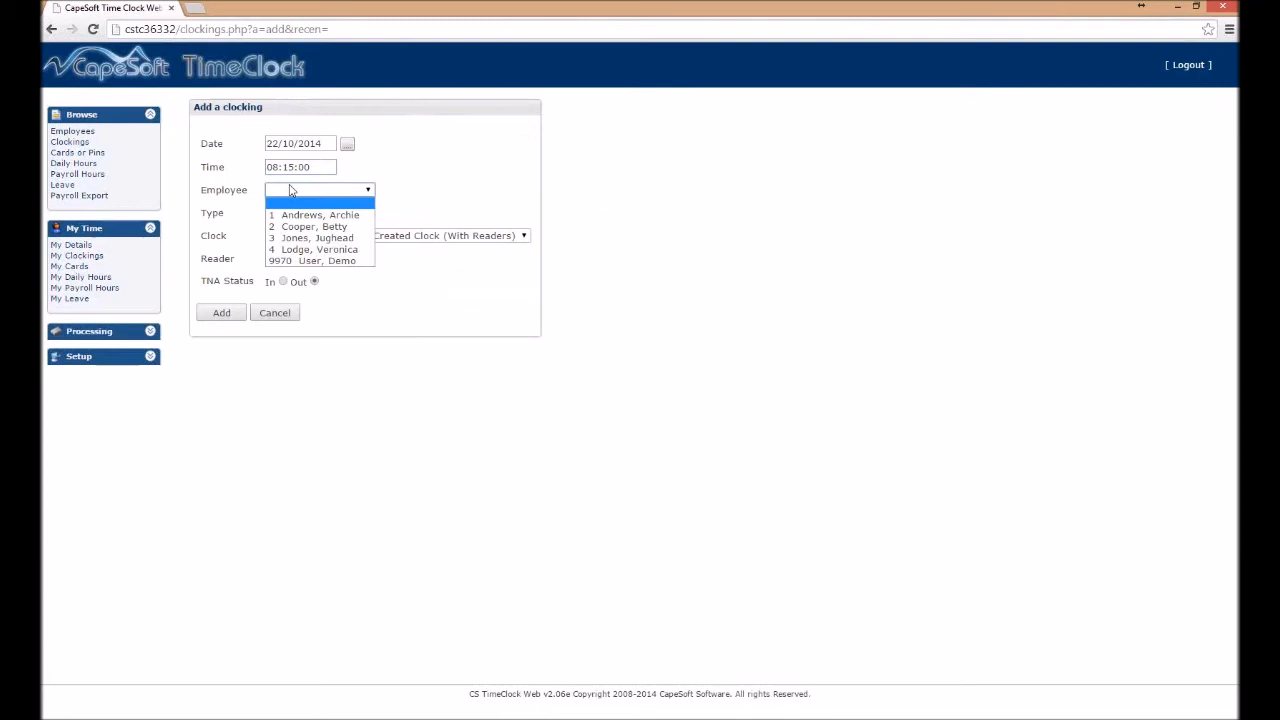
click(320, 238)
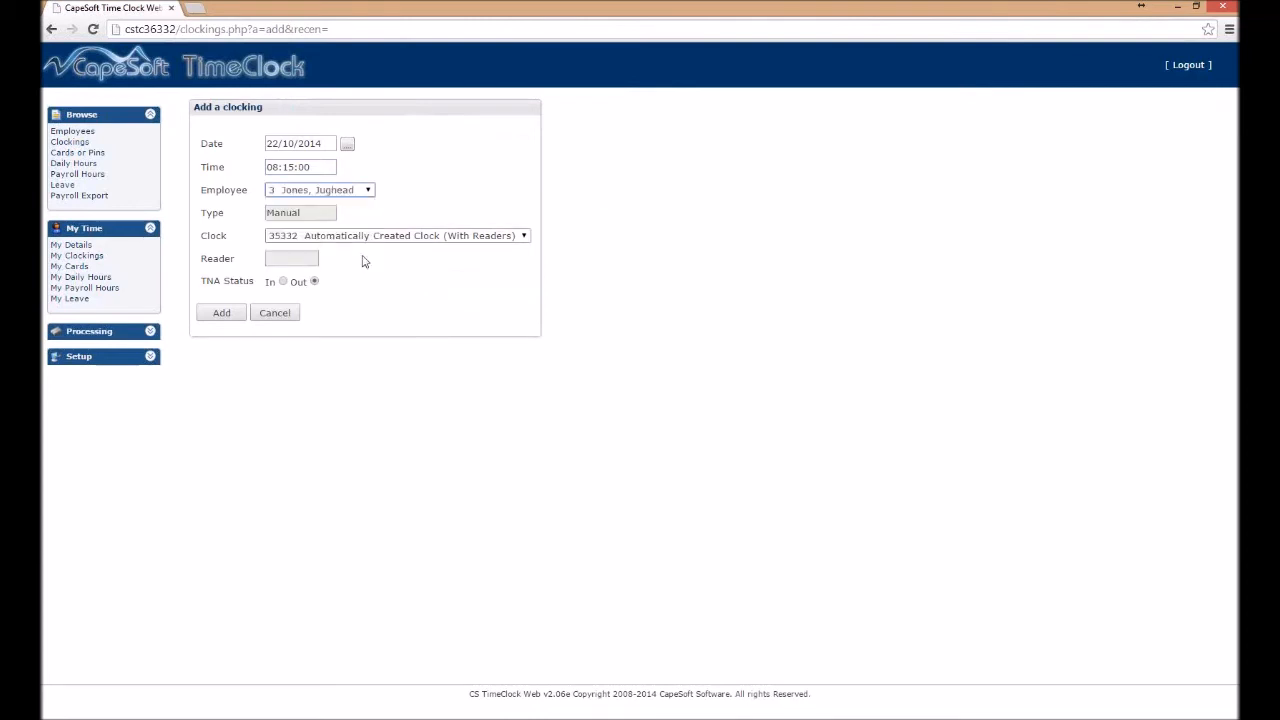
click(283, 282)
click(222, 313)
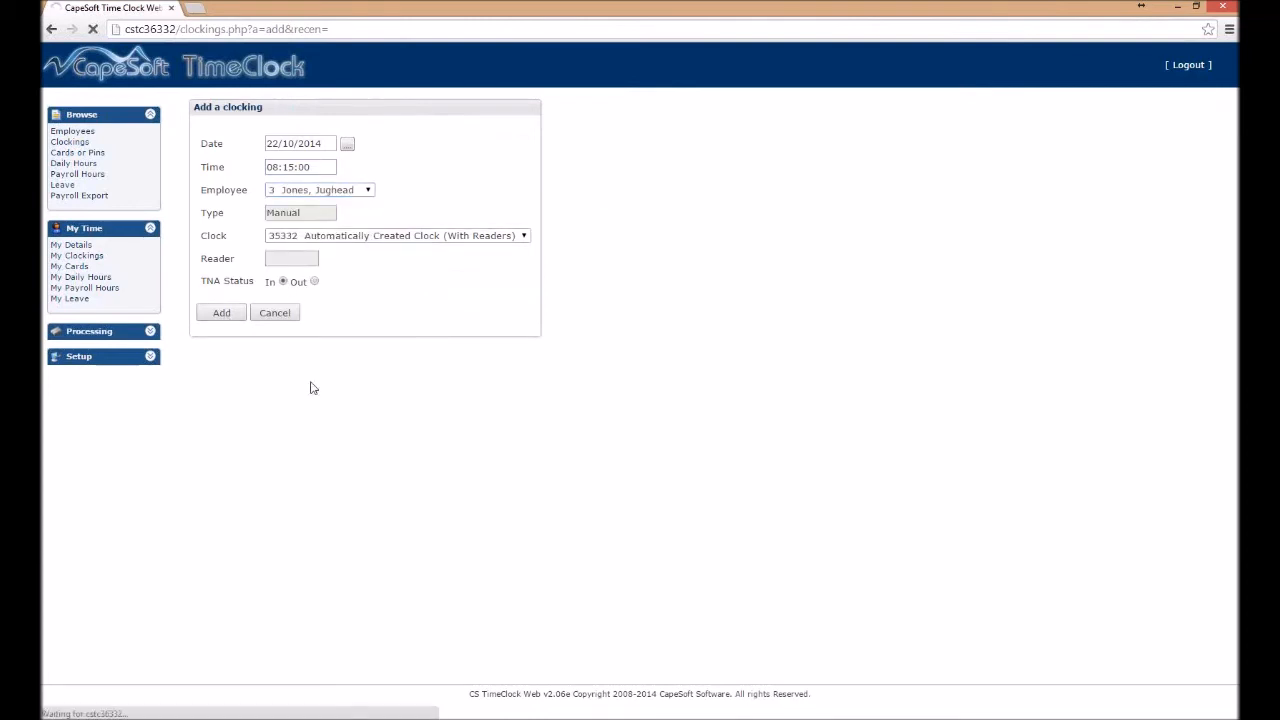
Add a manual clocking for employee 4 on 22/10/2014 at 08:05:00 with TNA status In.
click(224, 244)
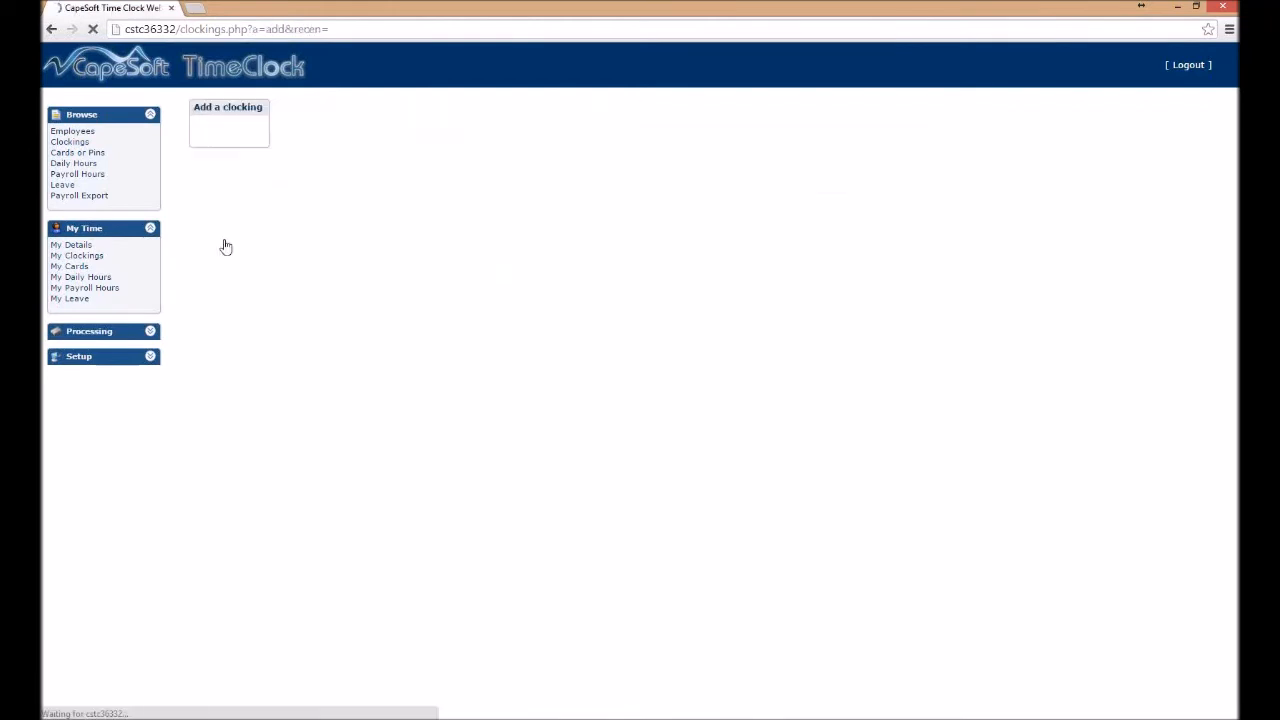
click(290, 167)
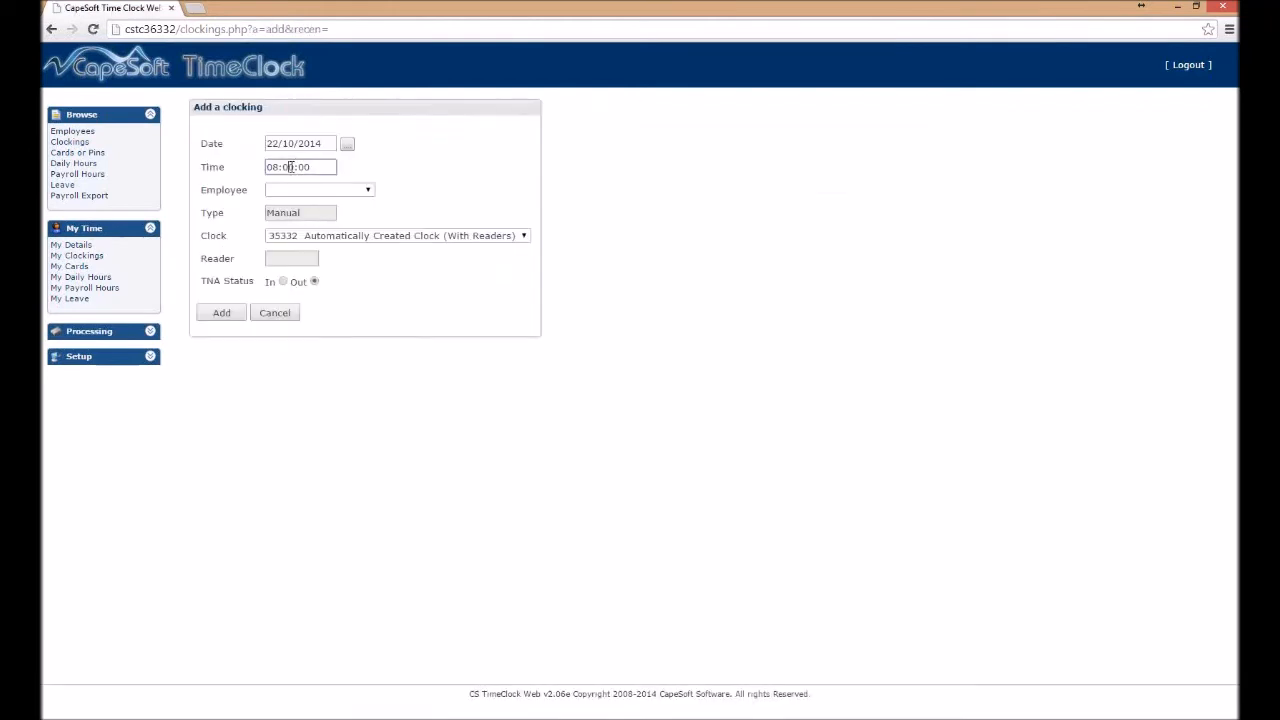
drag(290, 167, 295, 167)
text(5)
click(313, 191)
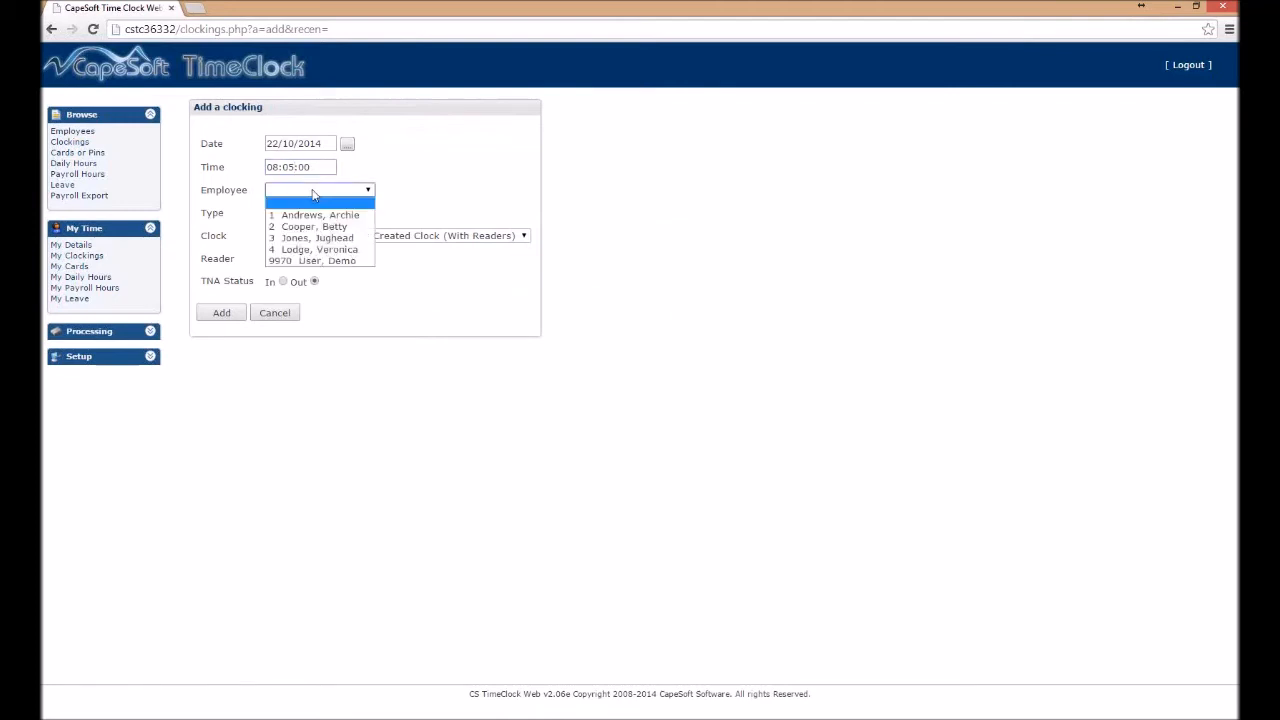
click(318, 249)
click(283, 282)
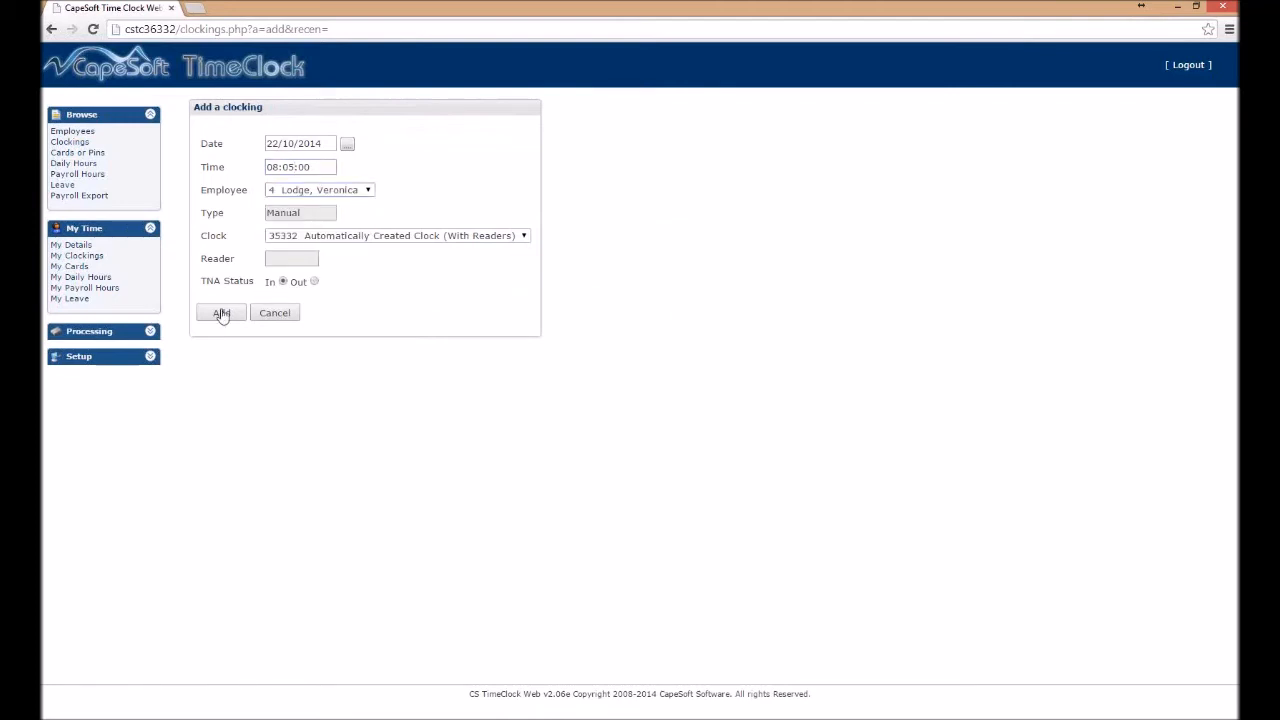
click(222, 313)
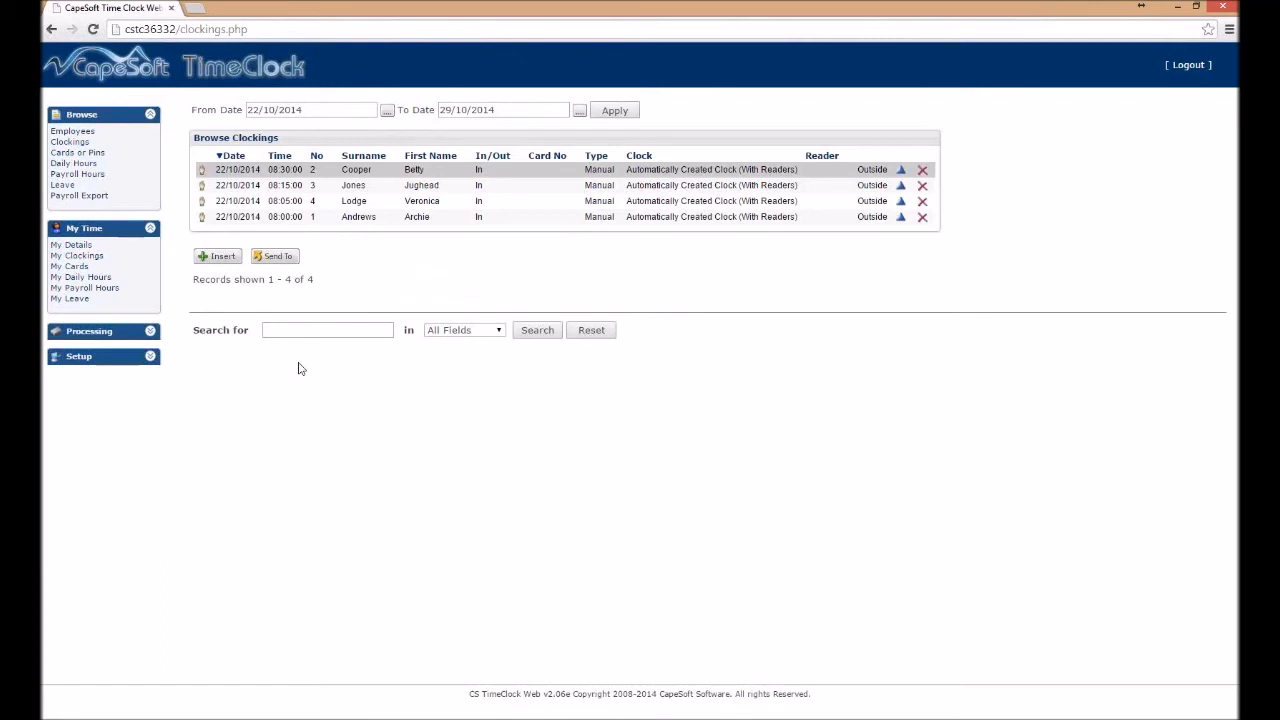
Add a manual clocking for employee 1 on 22/10/2014 at 17:00:00 with TNA status Out.
click(214, 260)
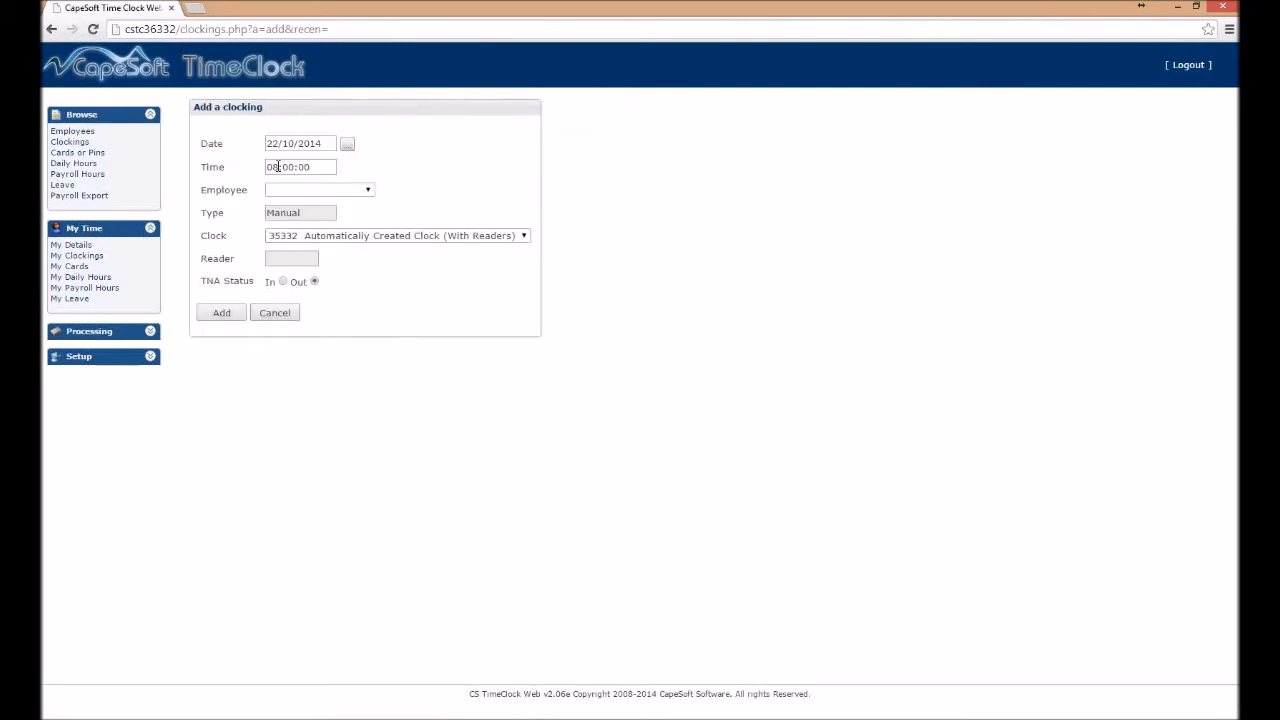
drag(279, 167, 239, 169)
text(17)
click(282, 190)
click(290, 212)
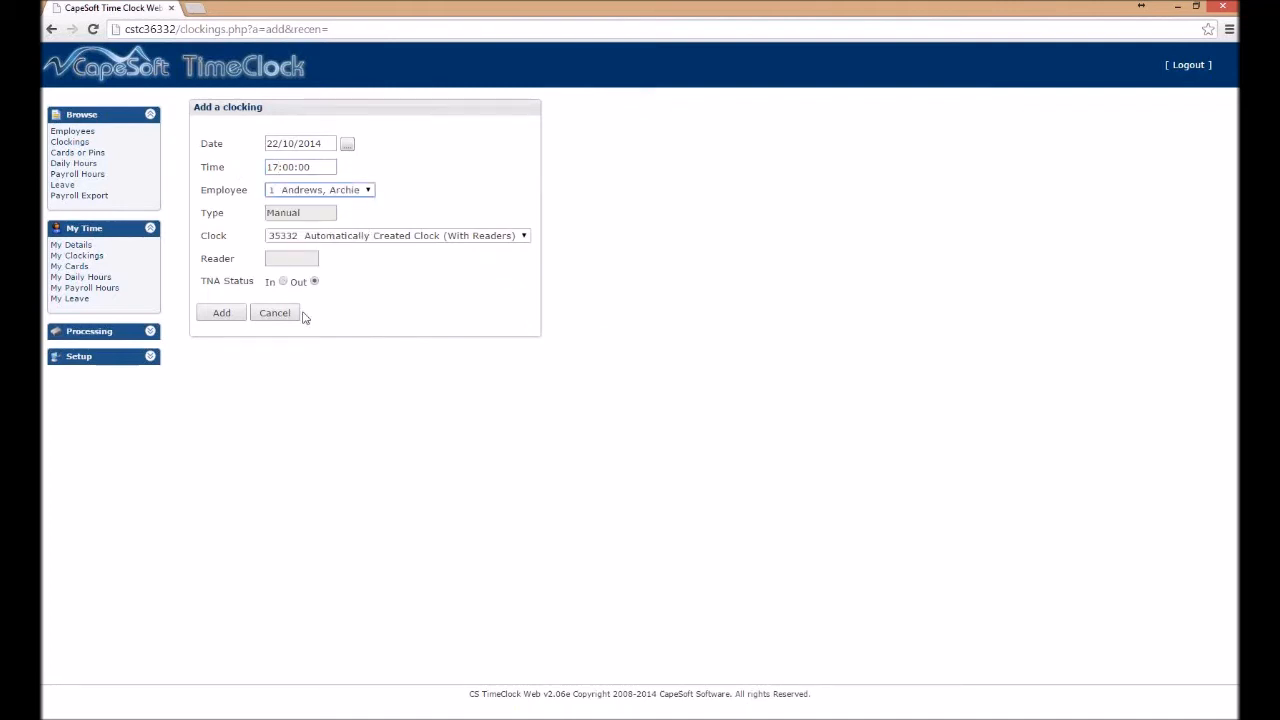
click(234, 316)
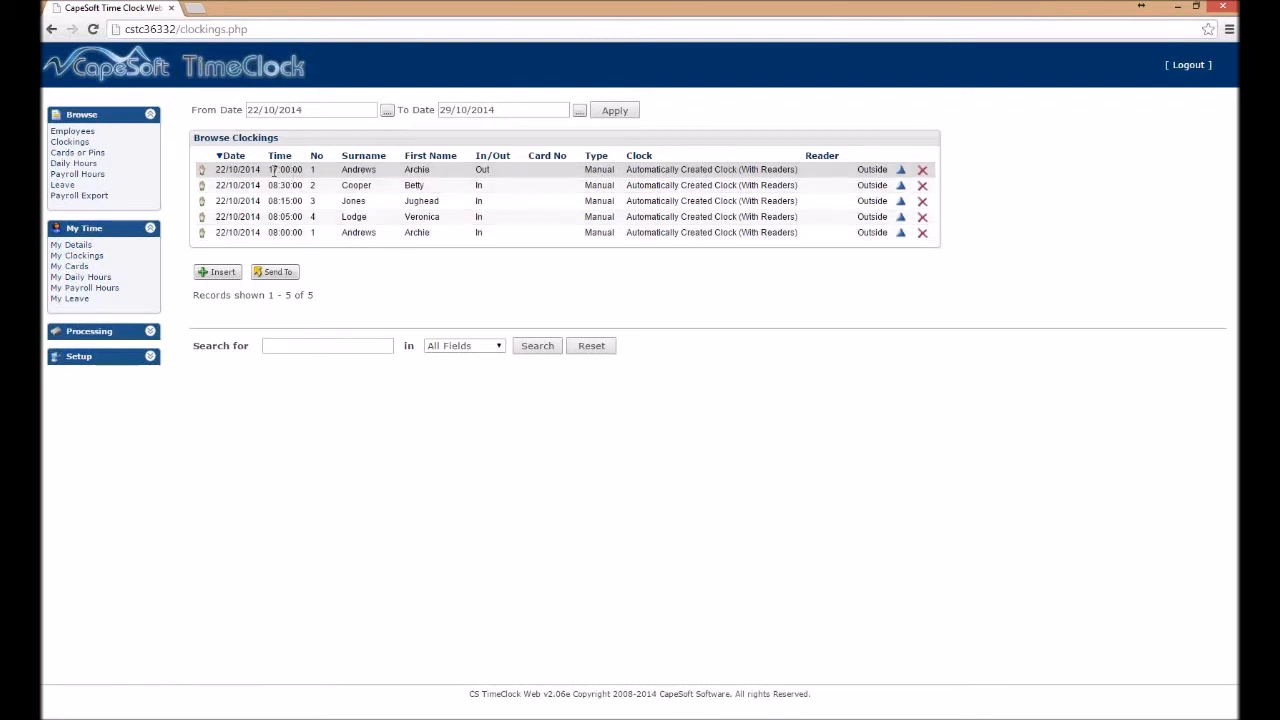
Review the employees' daily hours for the entered clockings.
click(92, 166)
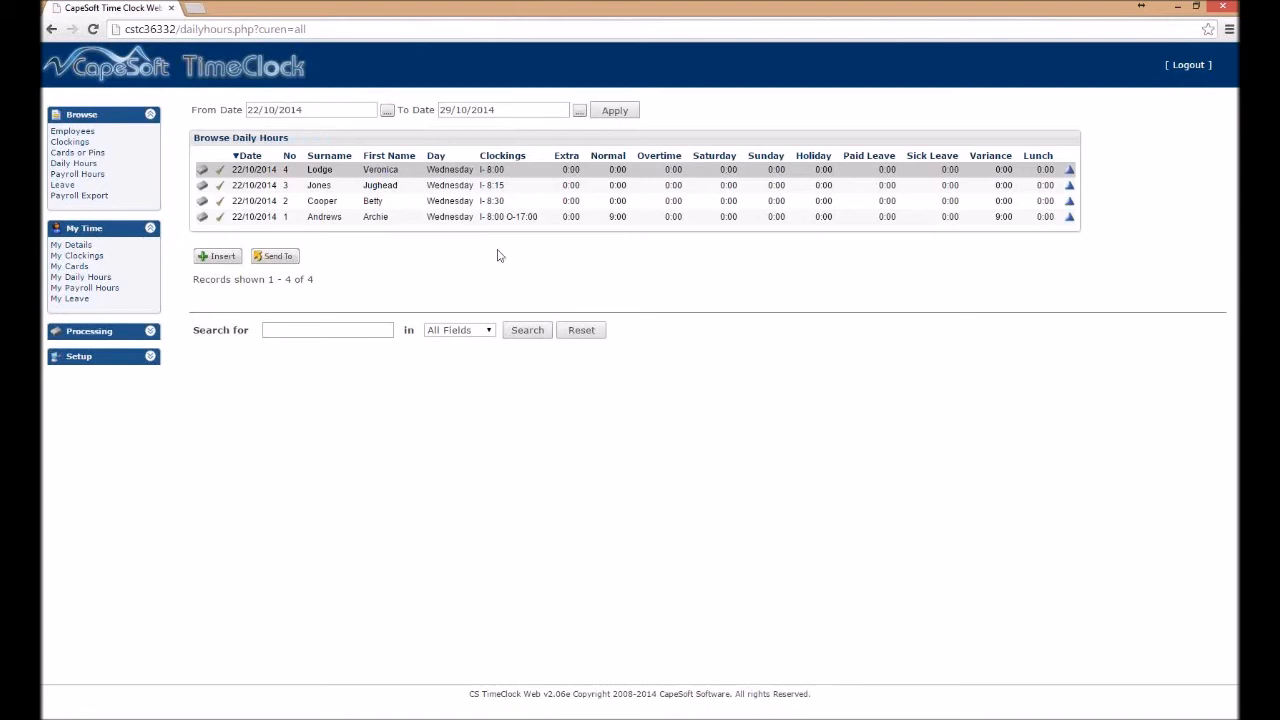
Start a new employee schedule and assign it to employee 1.
click(149, 333)
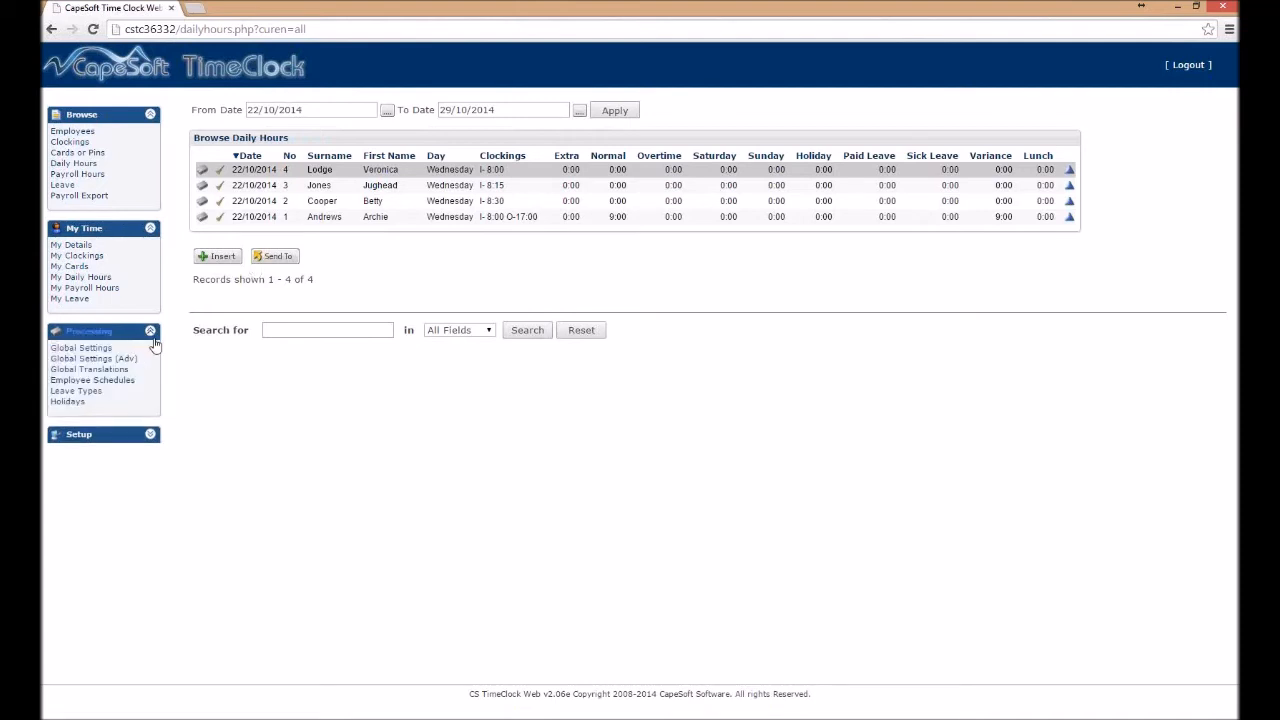
click(124, 384)
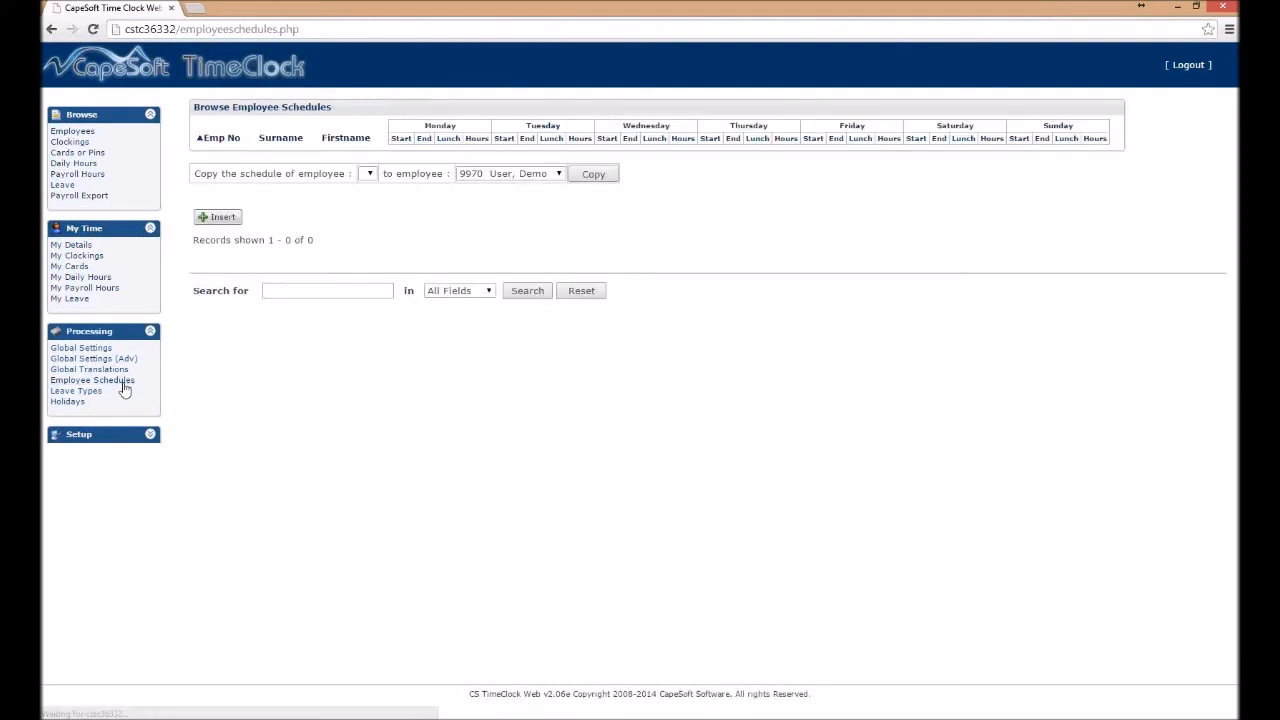
click(220, 218)
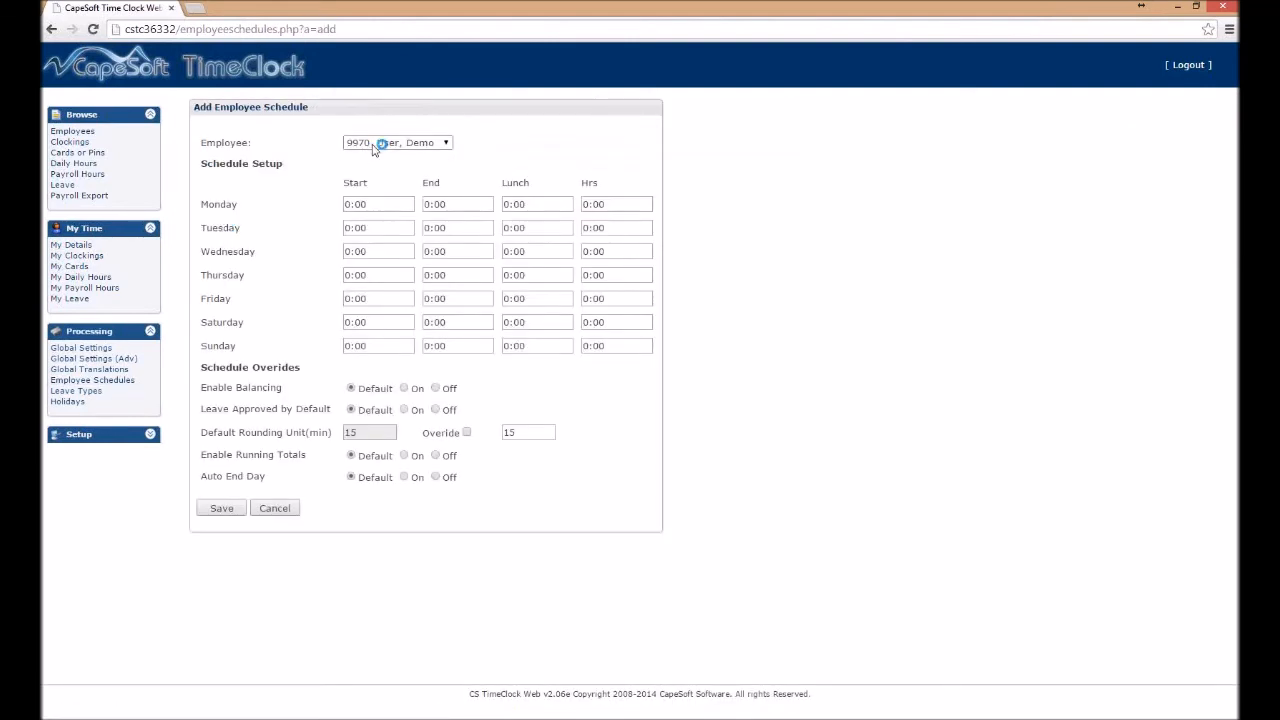
click(372, 142)
click(379, 168)
Set the schedule's start time to 9:00 for Monday through Friday.
drag(354, 205, 300, 195)
key(ctrl+c)
text(9)
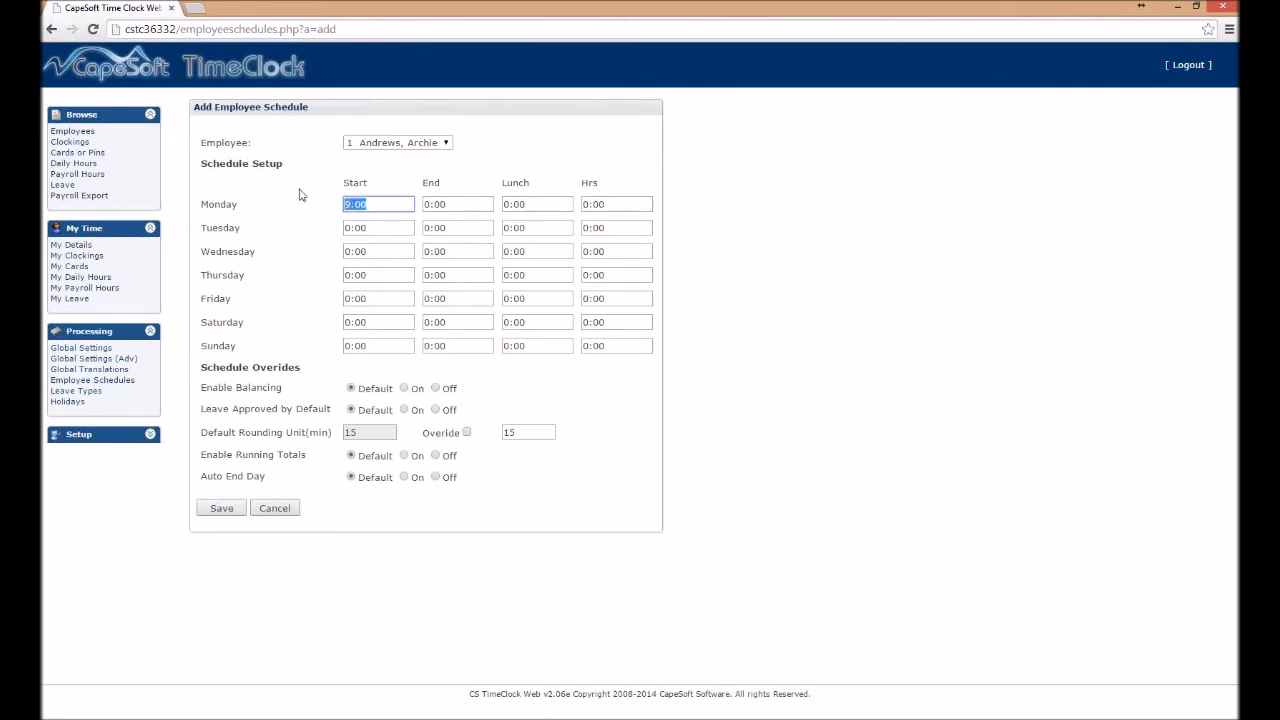
drag(377, 229, 283, 231)
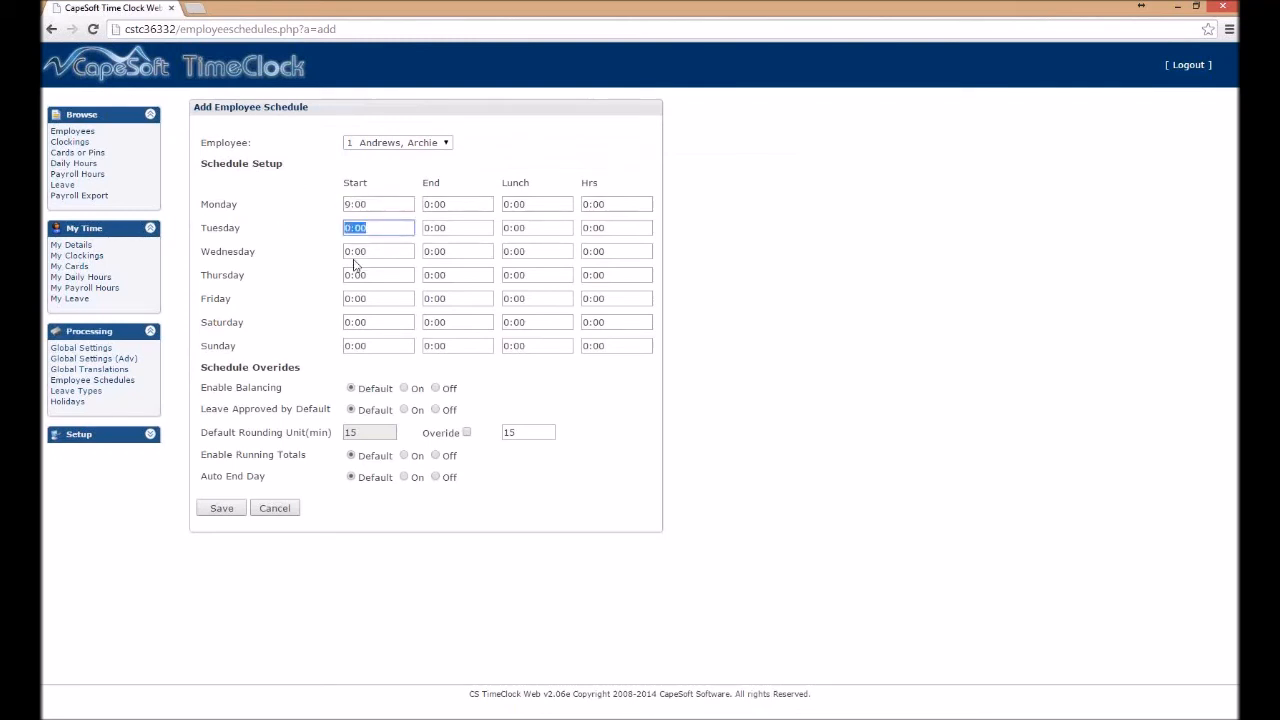
key(ctrl+v)
drag(366, 253, 278, 251)
key(ctrl+v)
drag(381, 280, 286, 297)
key(ctrl+v)
key(ctrl+v)
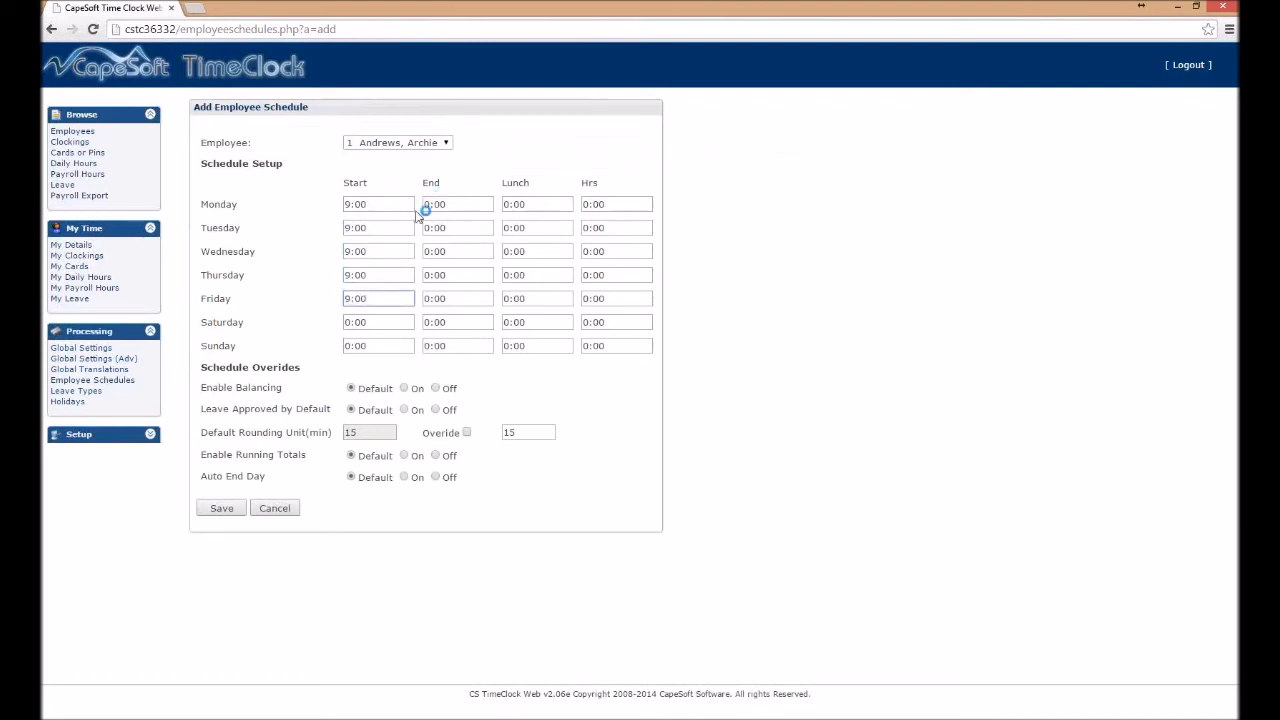
Set the schedule's end time to 17:00 for Monday through Thursday and 14:00 for Friday.
drag(429, 204, 385, 202)
text(17)
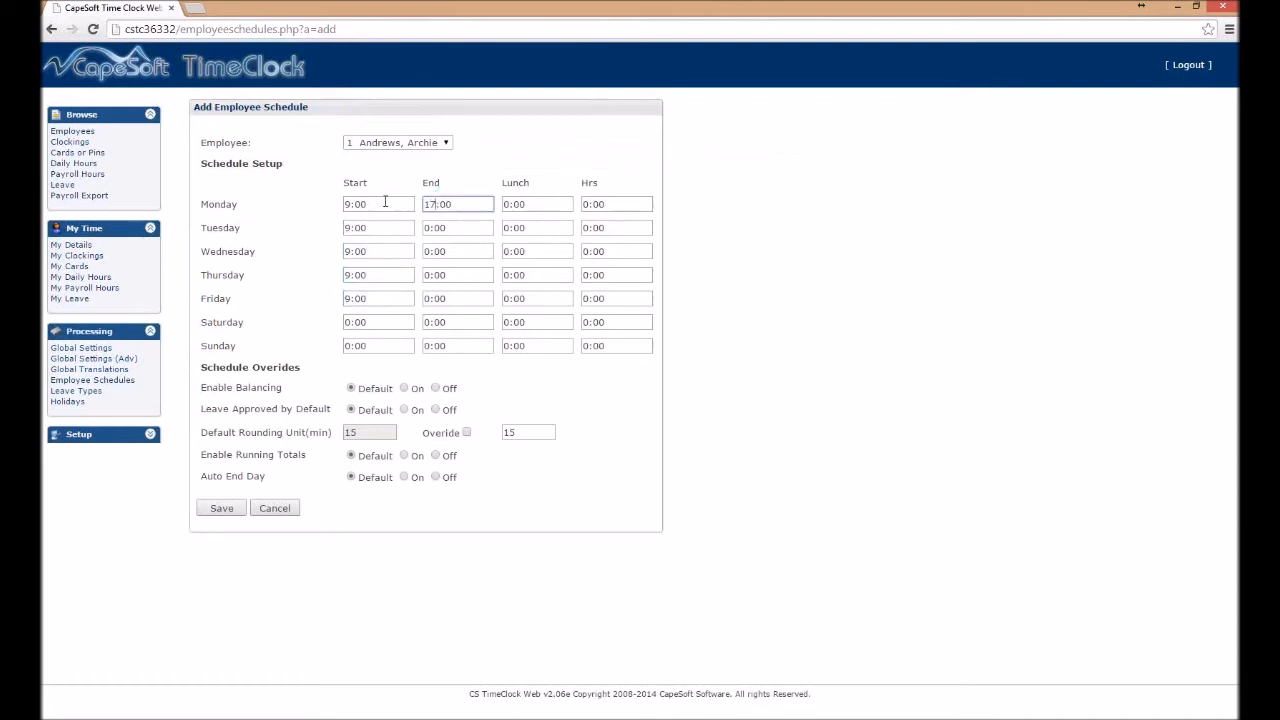
key(ctrl+a)
key(ctrl+c)
key(Tab)
key(ctrl+v)
key(Tab)
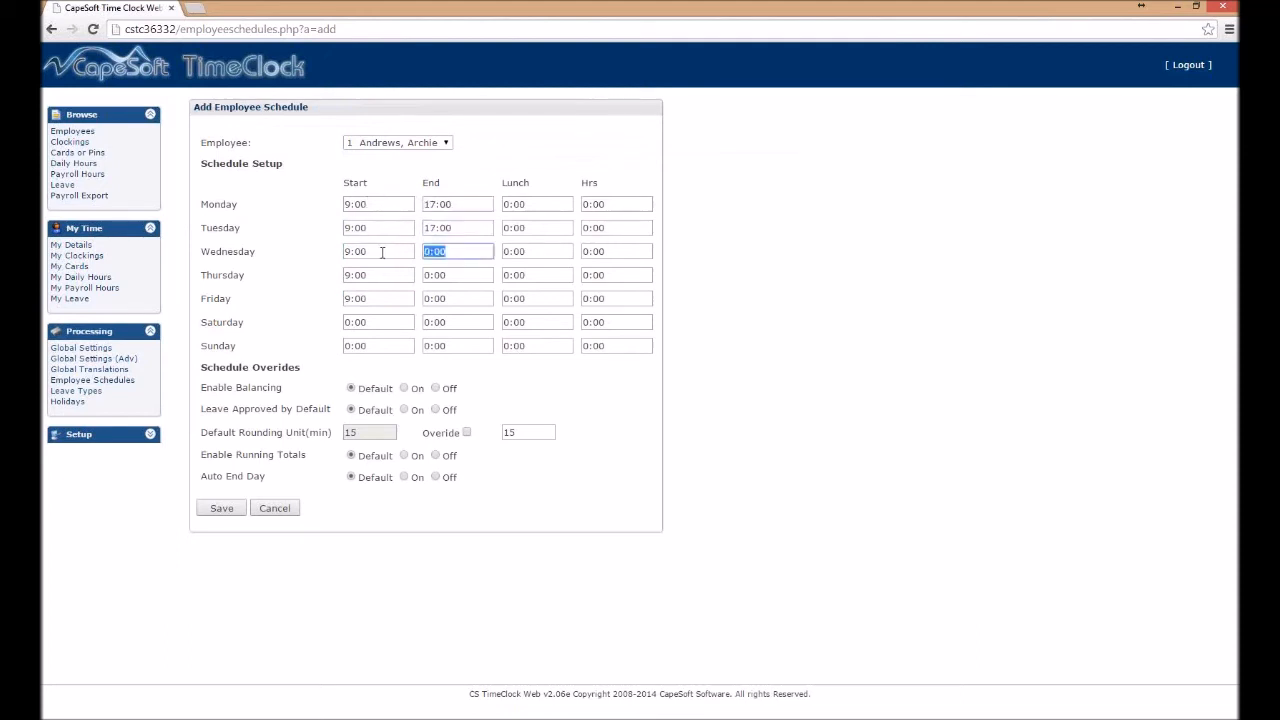
key(ctrl+v)
key(Tab)
key(ctrl+v)
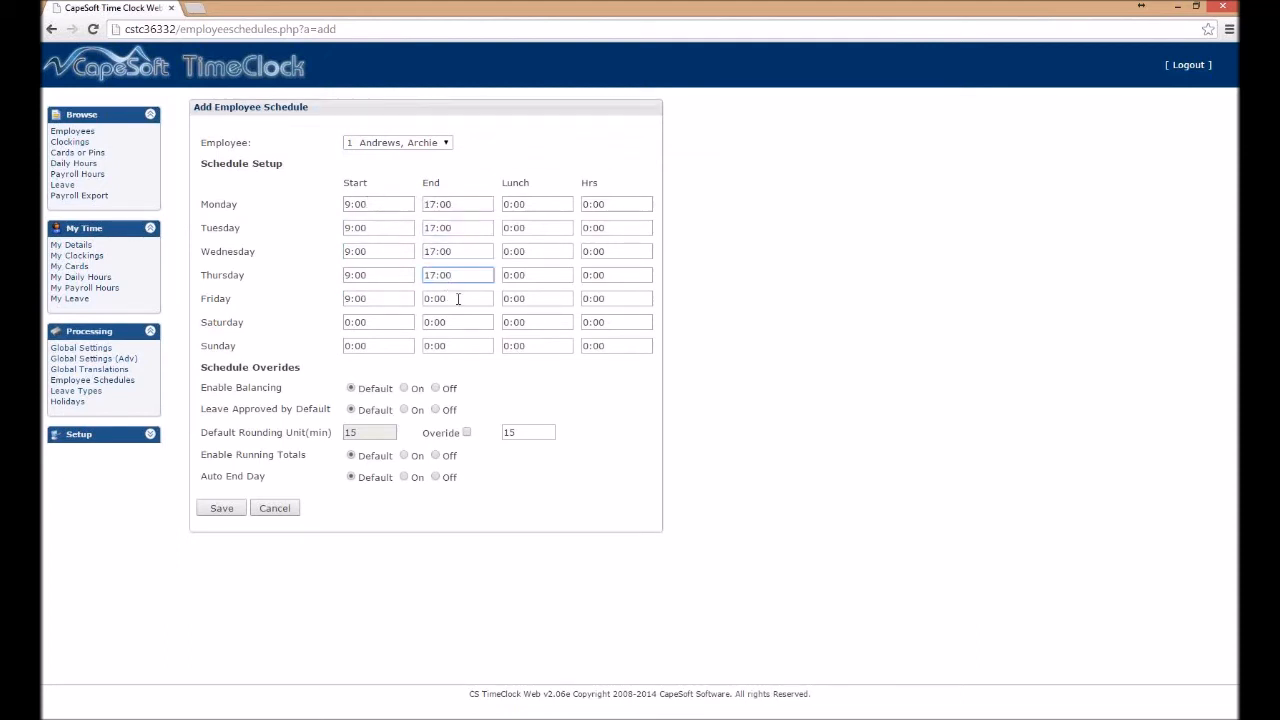
key(Tab)
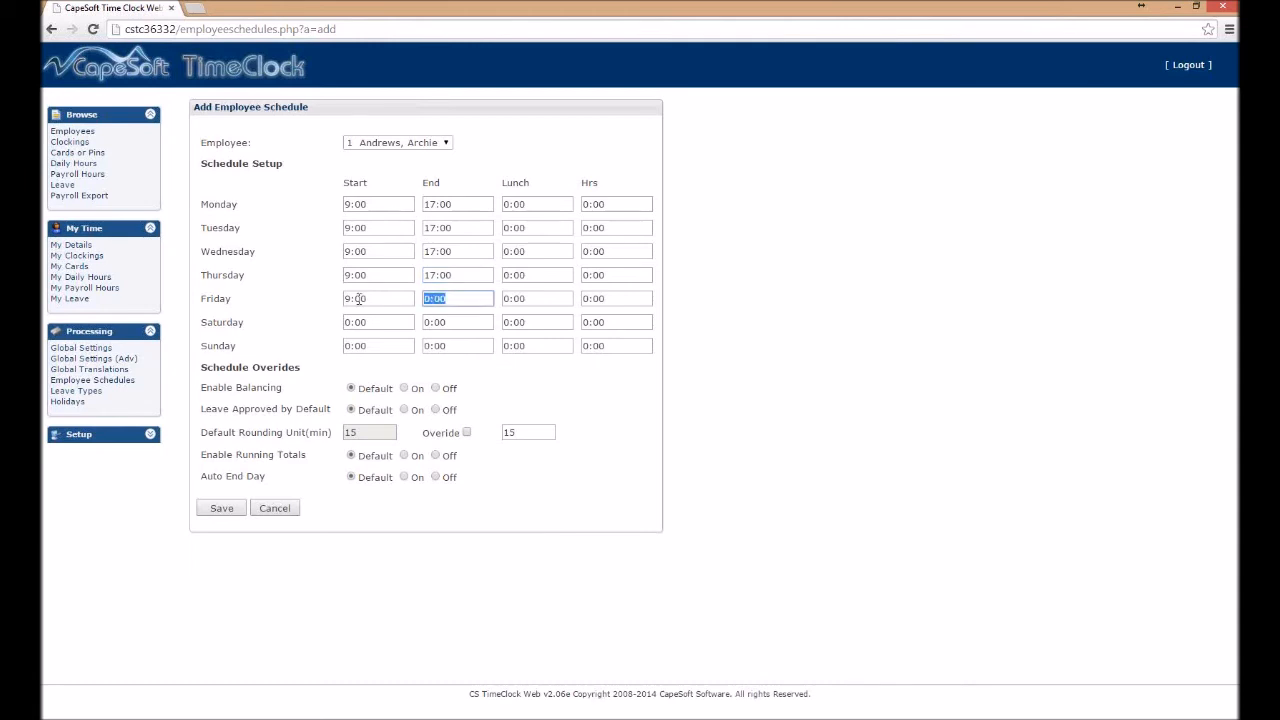
text(14:00)
Set the schedule's lunch break to 1:00 for Monday through Thursday.
click(538, 205)
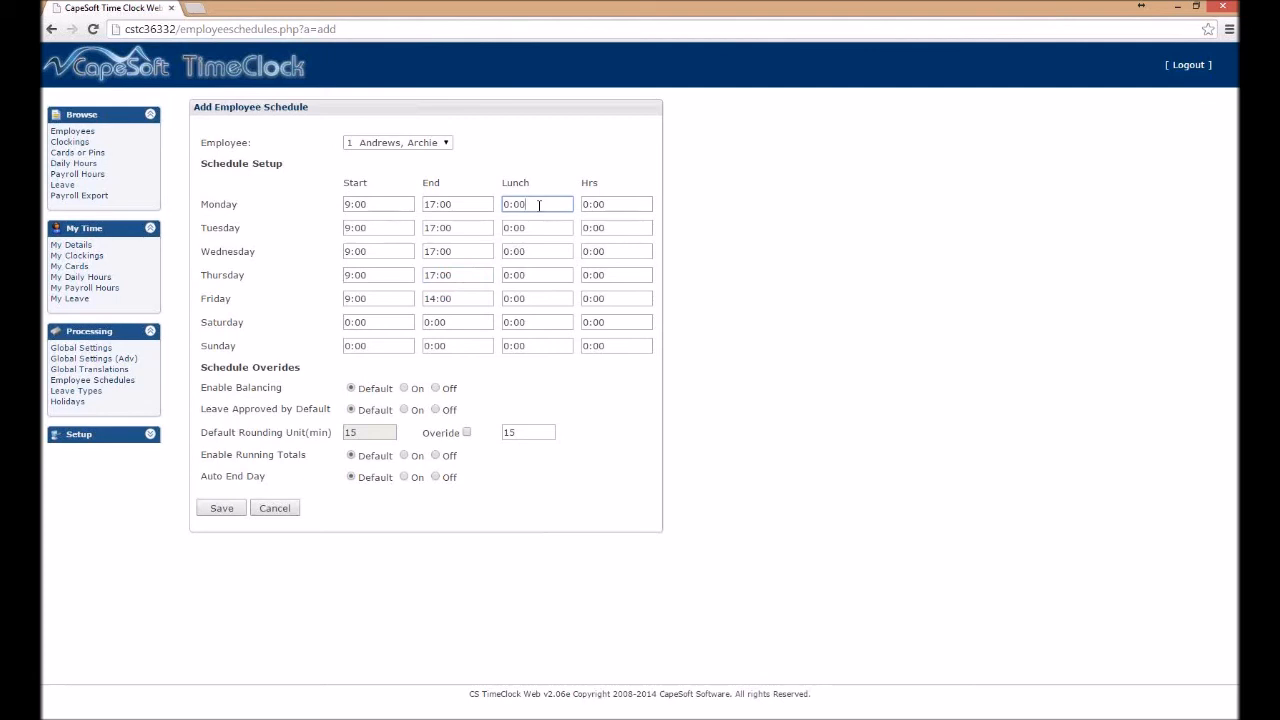
key(BackSpace)
key(BackSpace)
key(BackSpace)
key(BackSpace)
text(1:00)
drag(532, 206, 466, 206)
drag(539, 228, 440, 226)
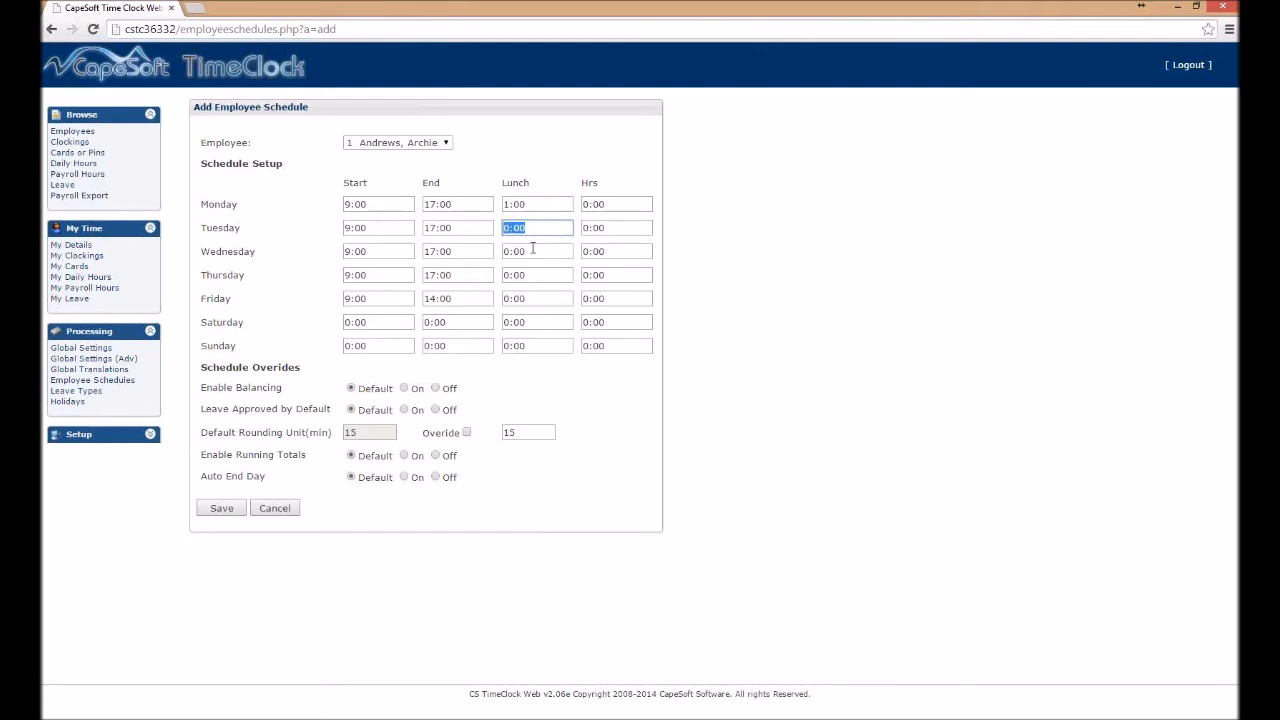
key(ctrl+v)
drag(533, 252, 440, 251)
key(ctrl+v)
drag(540, 277, 436, 273)
key(ctrl+v)
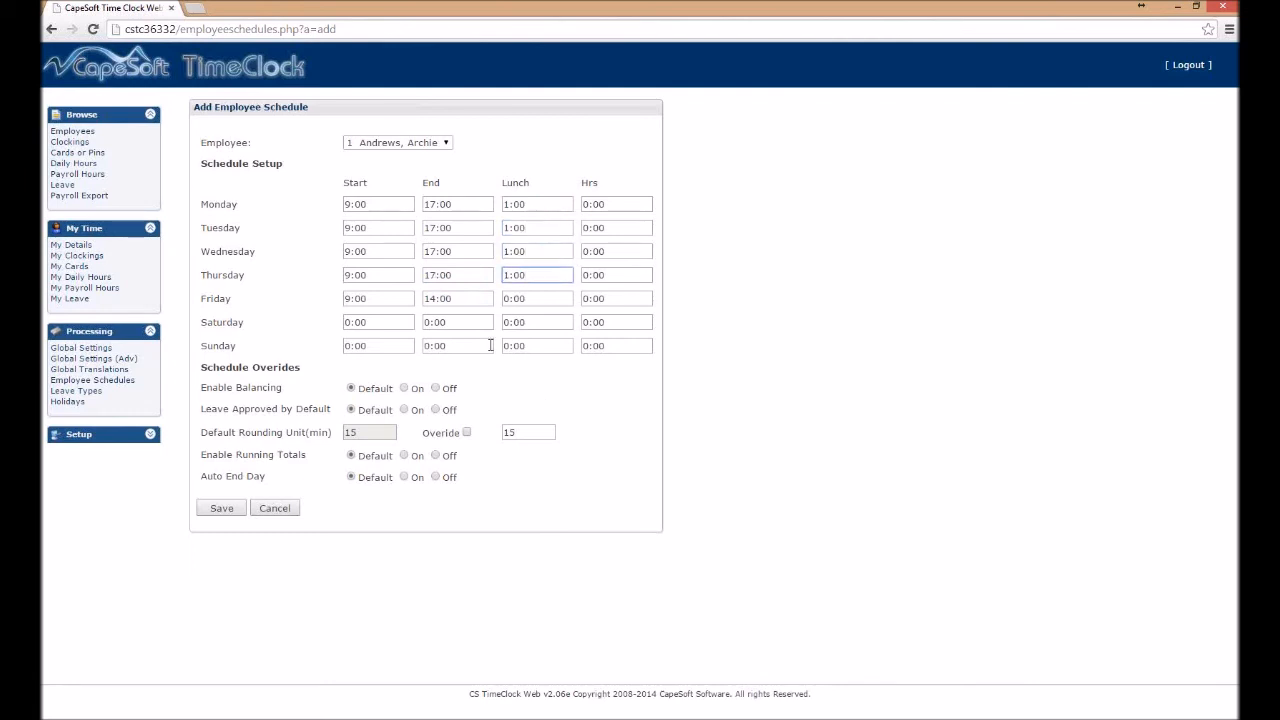
Set the schedule's hours to 7:00 for Monday through Thursday and 5:00 for Friday, and save the schedule.
drag(620, 204, 548, 201)
text(7:00)
drag(616, 204, 548, 197)
key(ctrl+c)
drag(607, 229, 535, 229)
key(ctrl+v)
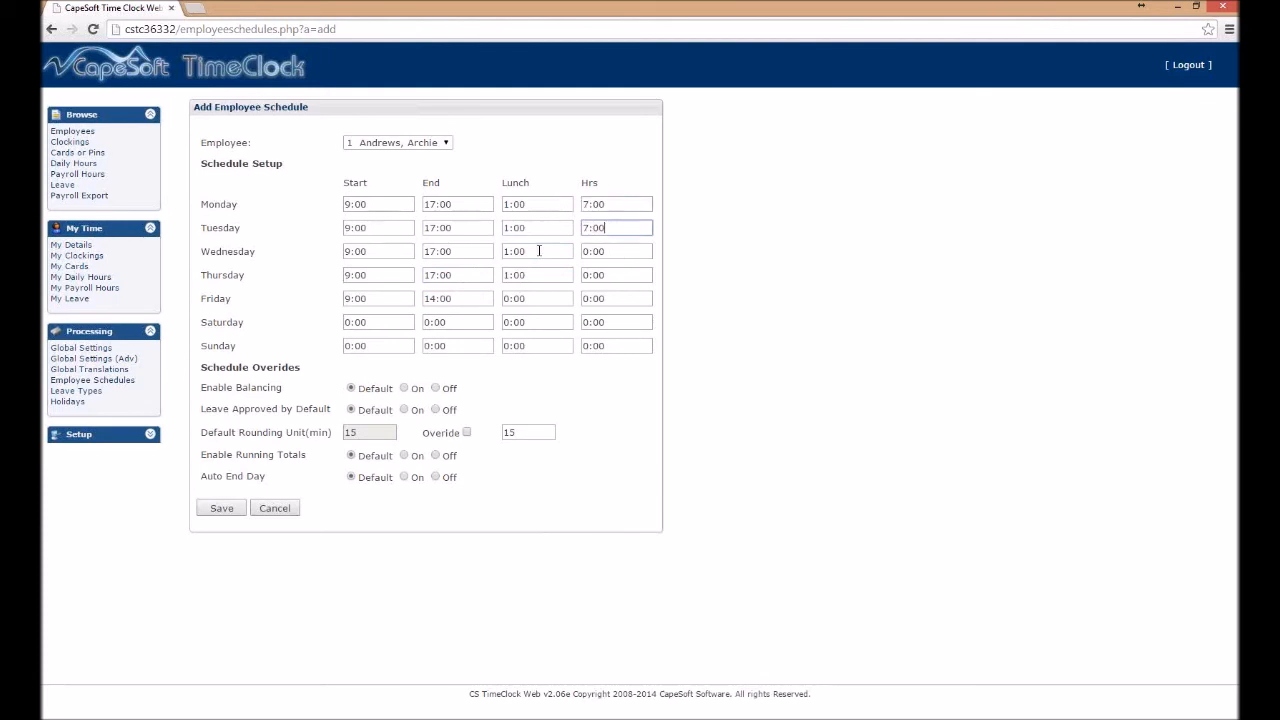
key(Tab)
key(ctrl+v)
key(Tab)
key(ctrl+v)
drag(612, 298, 527, 298)
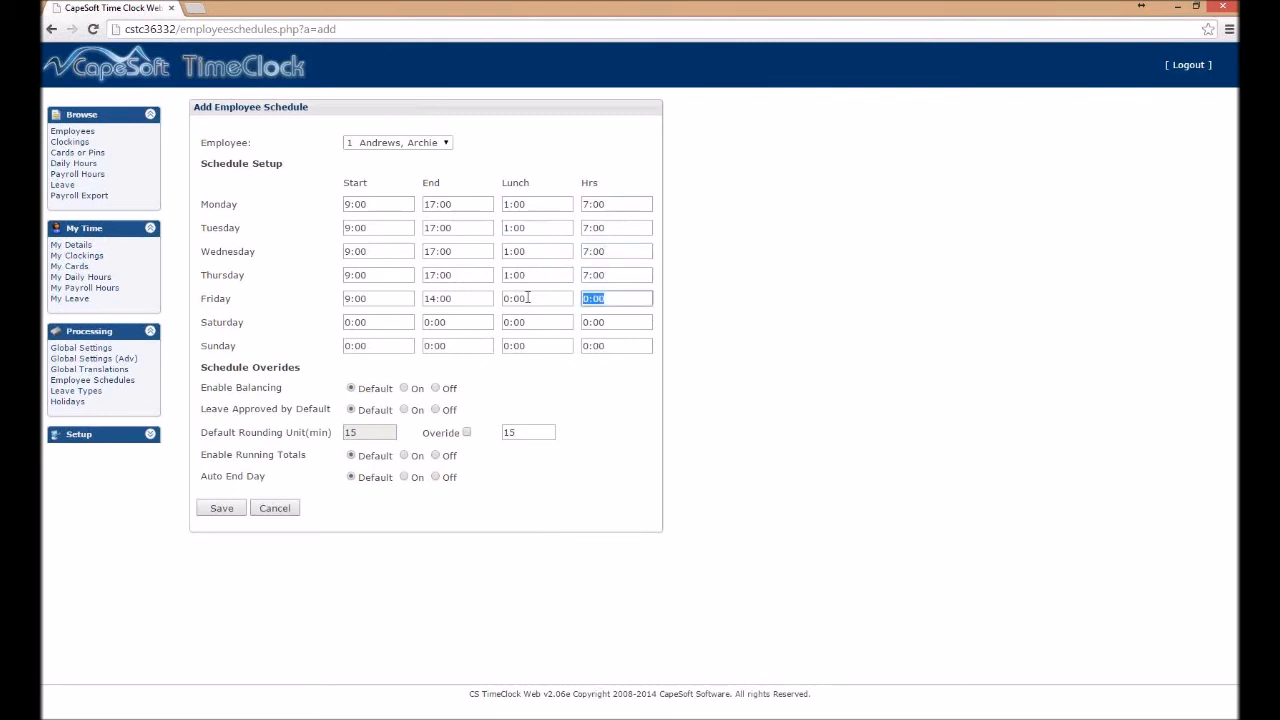
text(5:00)
click(212, 514)
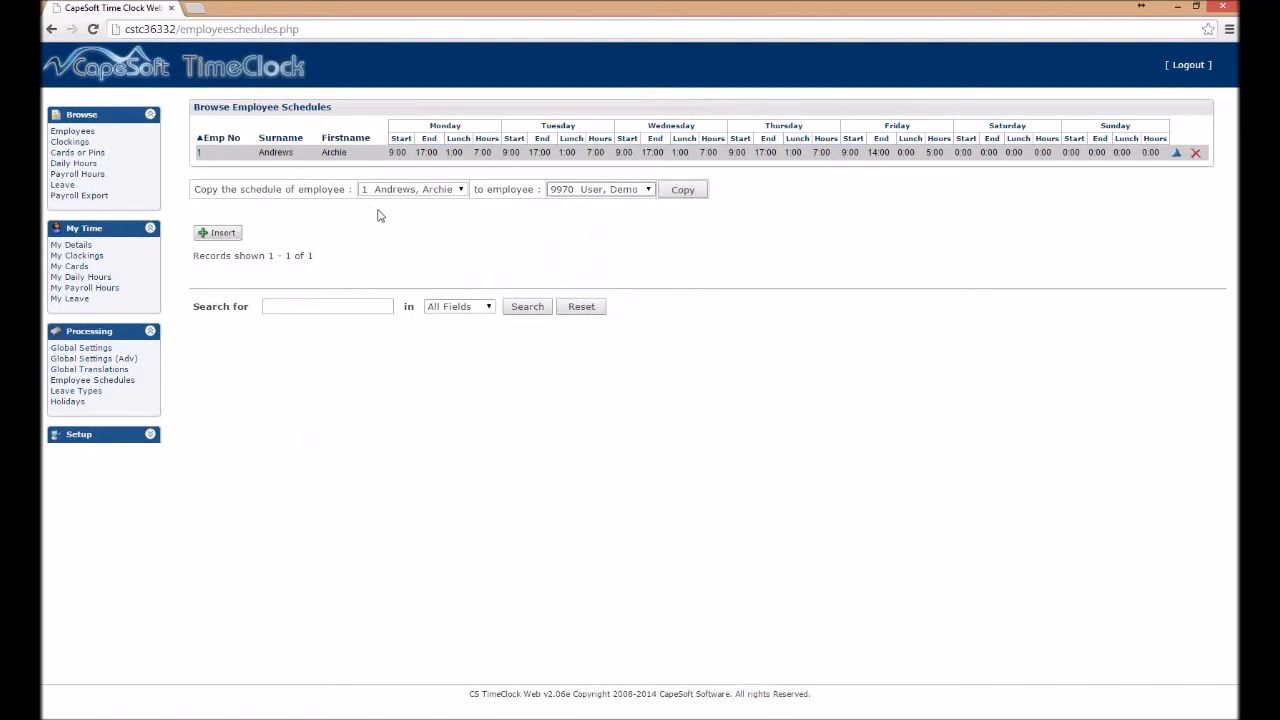
Copy the schedule of employee 1 to employee 2.
click(597, 193)
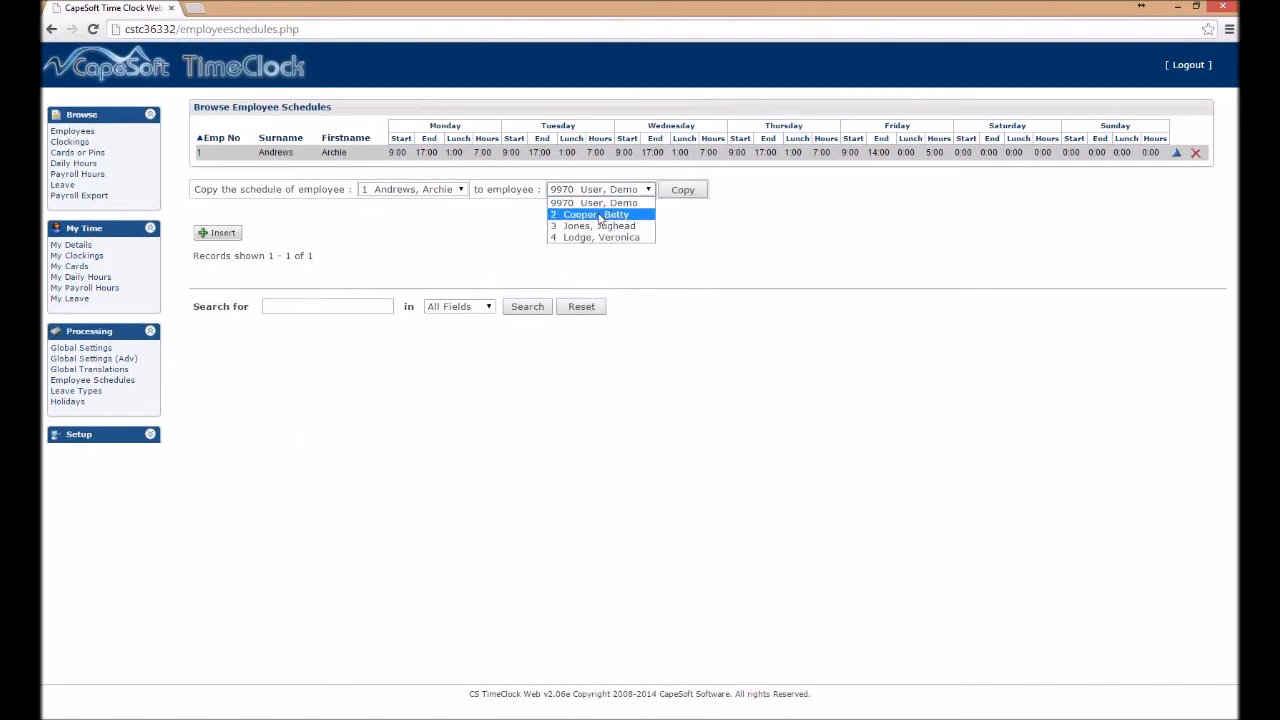
click(597, 214)
click(682, 190)
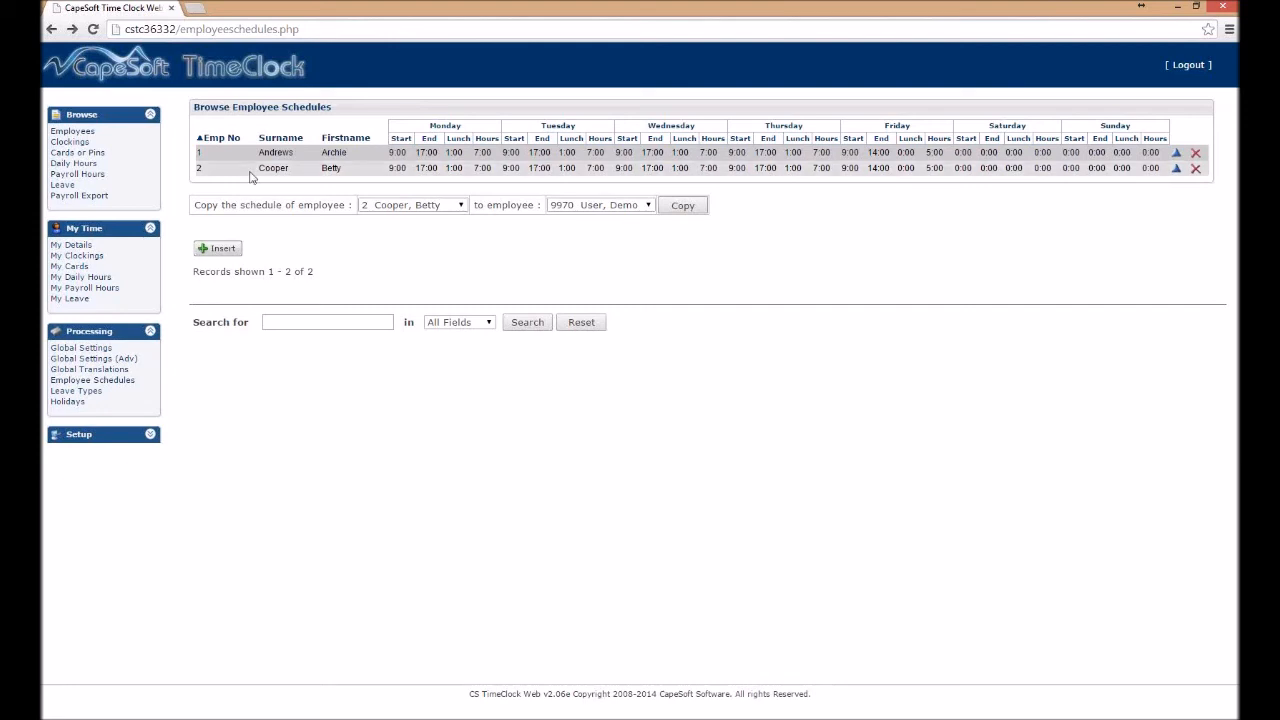
From the employee list, add a manual clocking for employee 1 on 23/10/2014 at 08:45:00 with TNA status In.
click(84, 136)
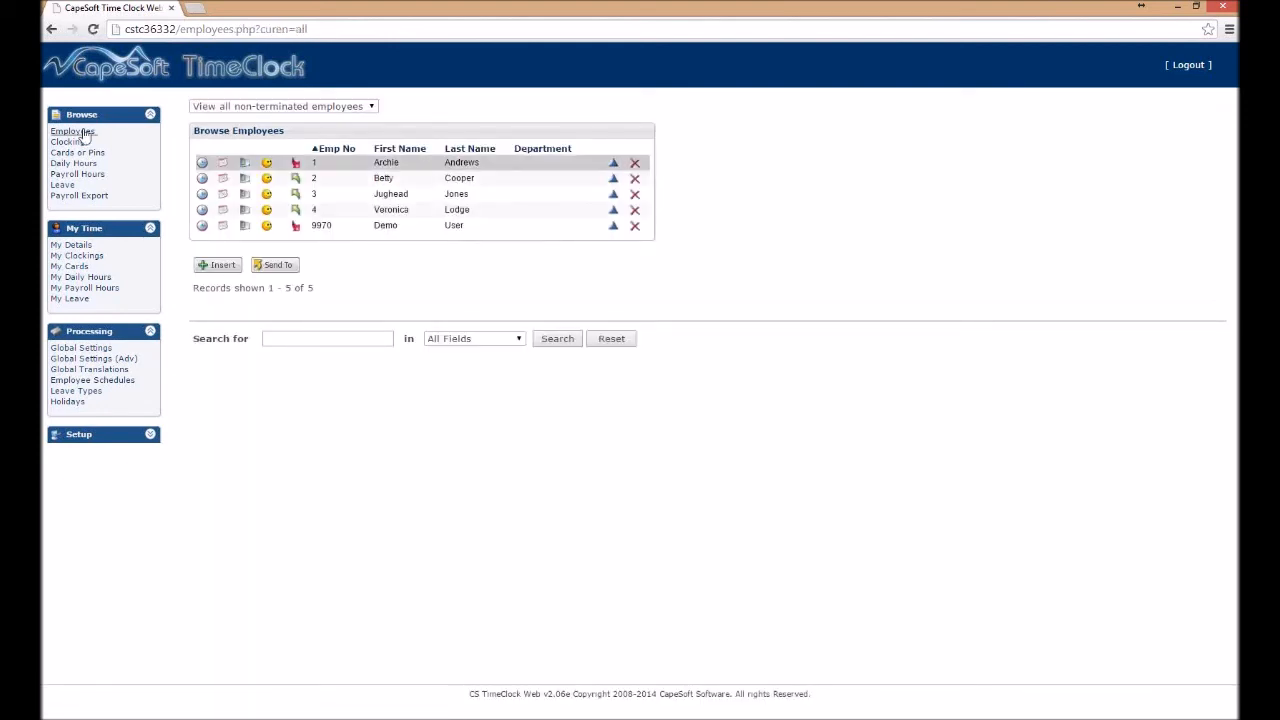
click(203, 164)
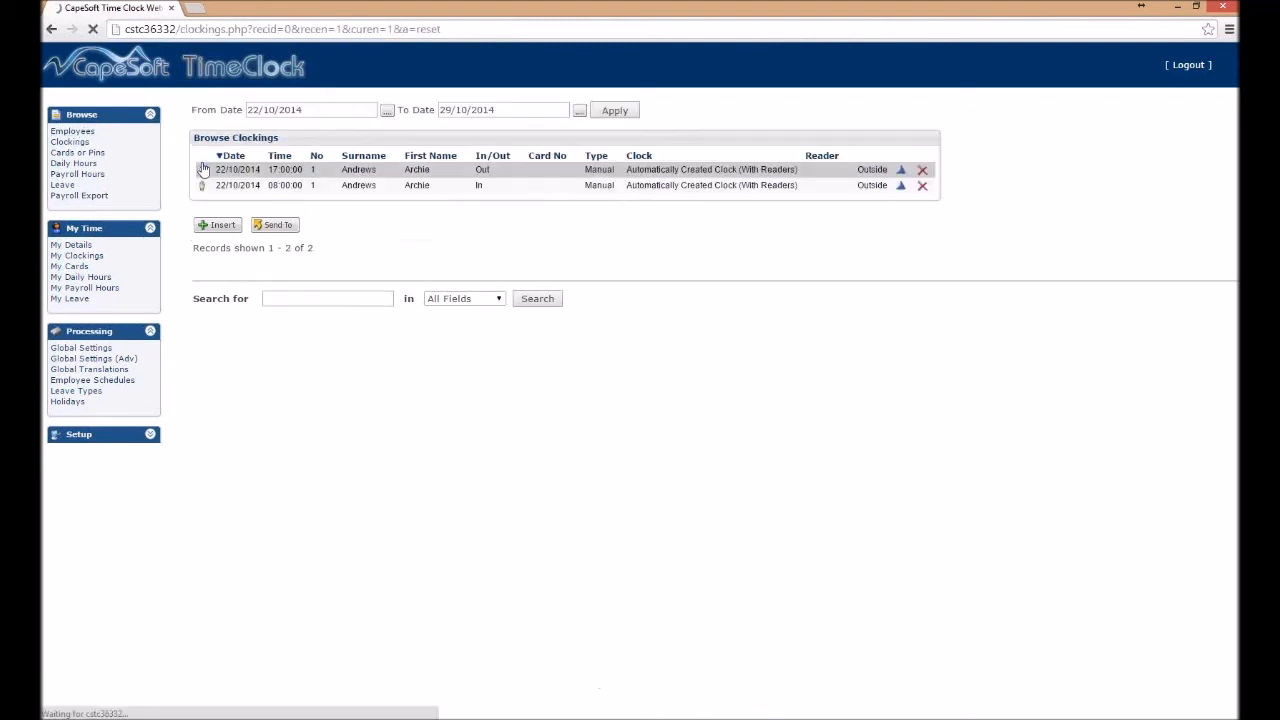
click(222, 227)
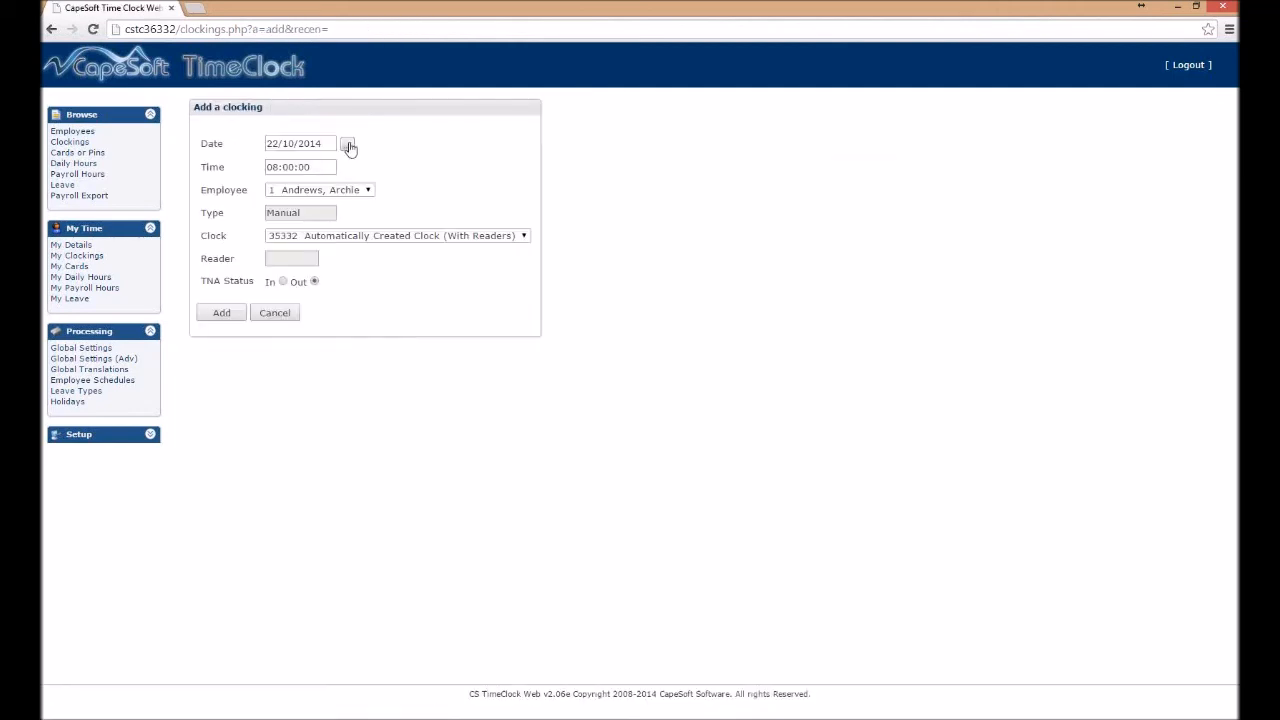
click(347, 145)
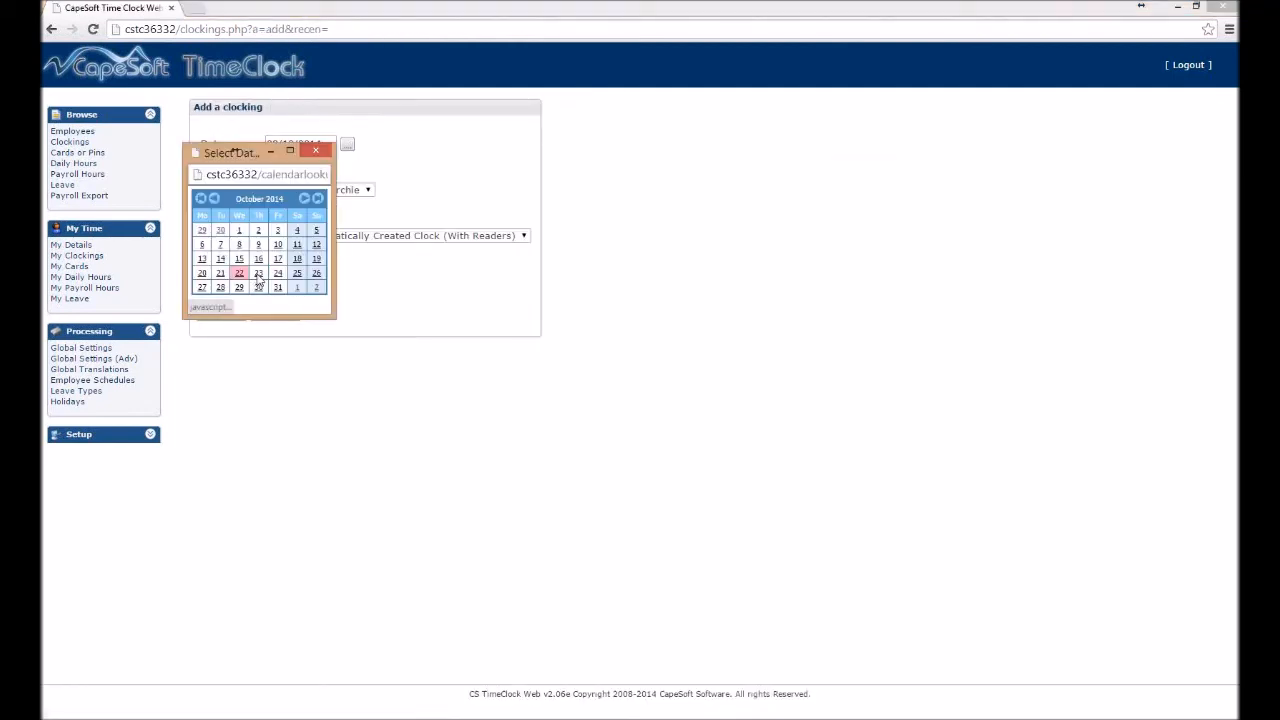
click(258, 272)
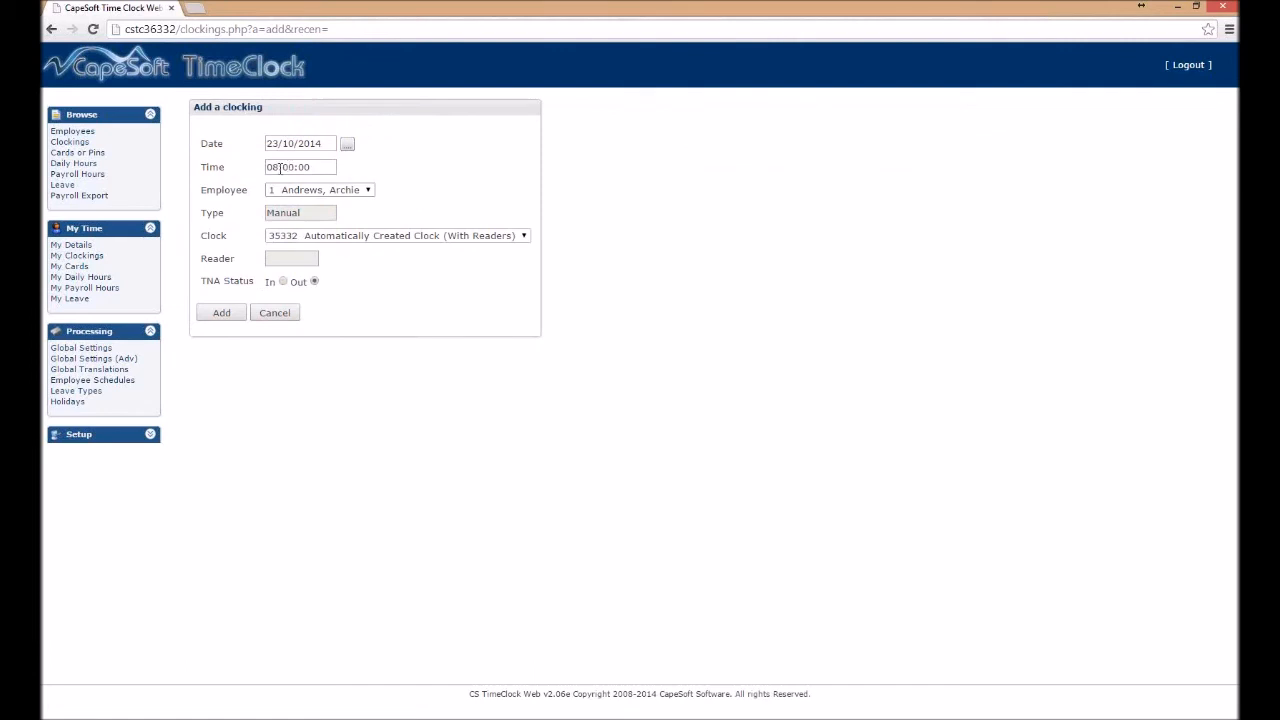
drag(282, 167, 293, 167)
text(45)
click(283, 282)
click(222, 314)
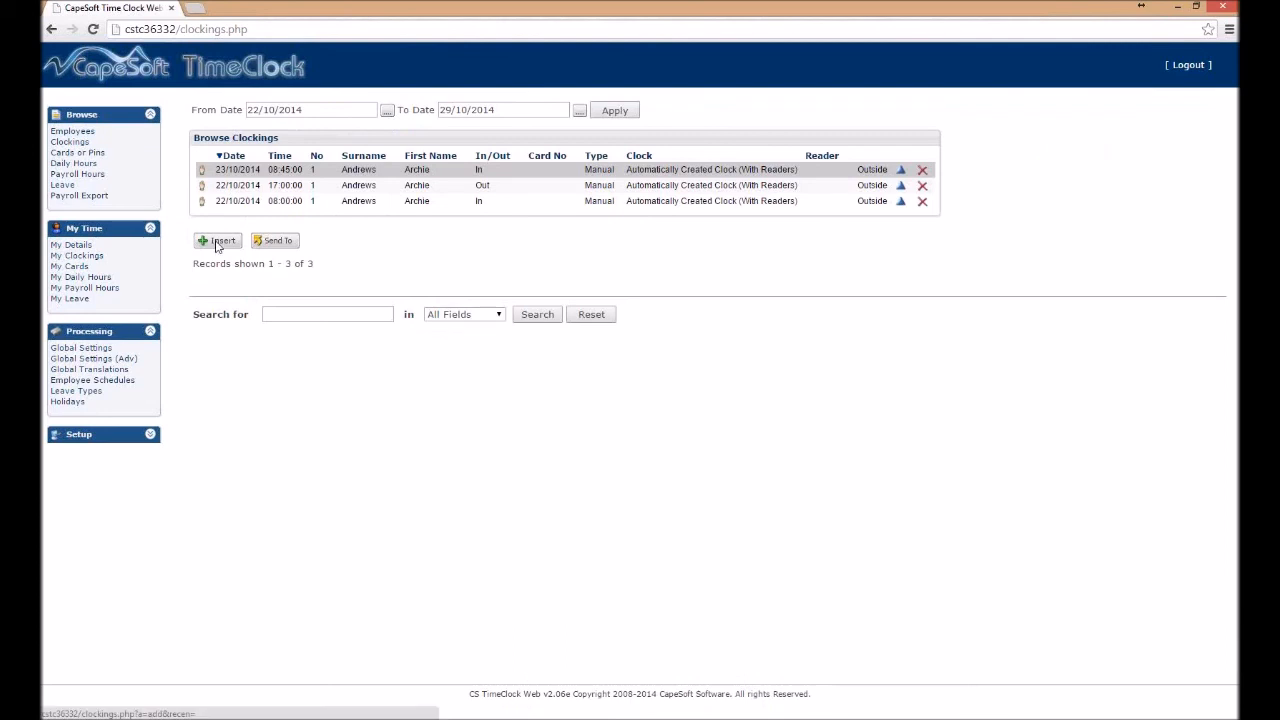
Add a manual clocking for employee 1 on 23/10/2014 at 18:00:00 with TNA status Out.
click(218, 242)
click(347, 145)
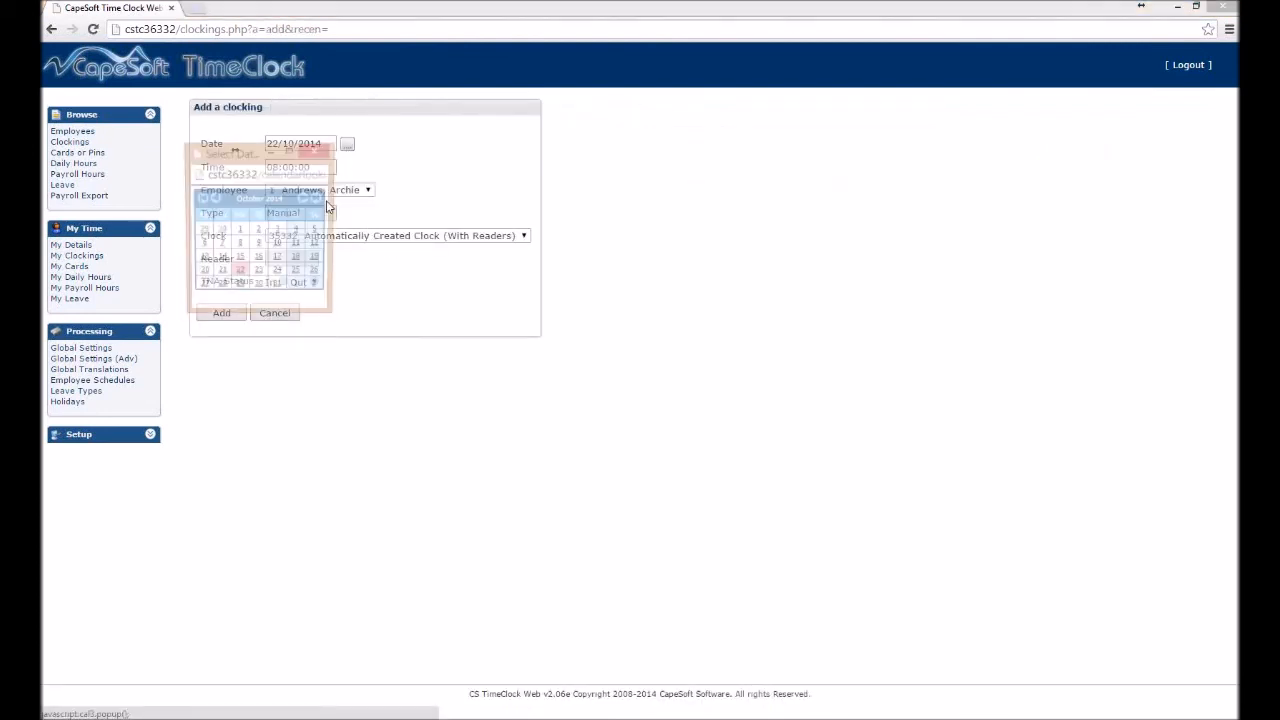
click(258, 269)
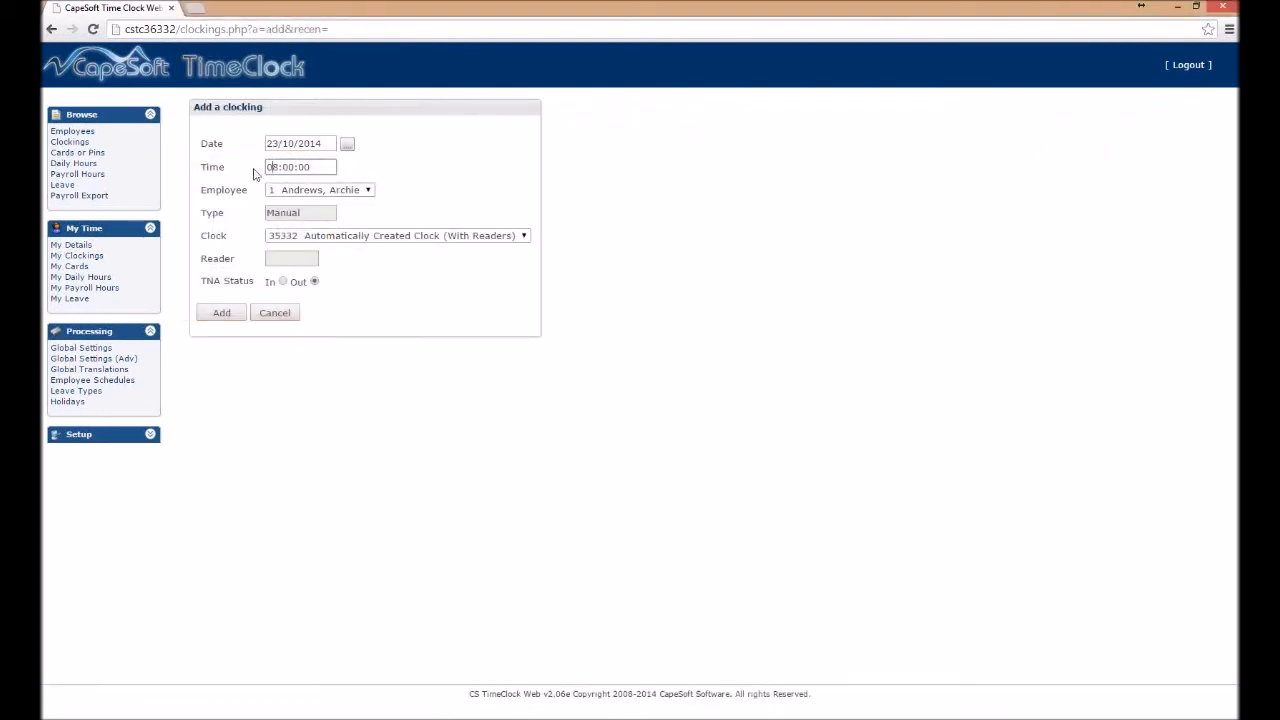
text(1)
click(221, 316)
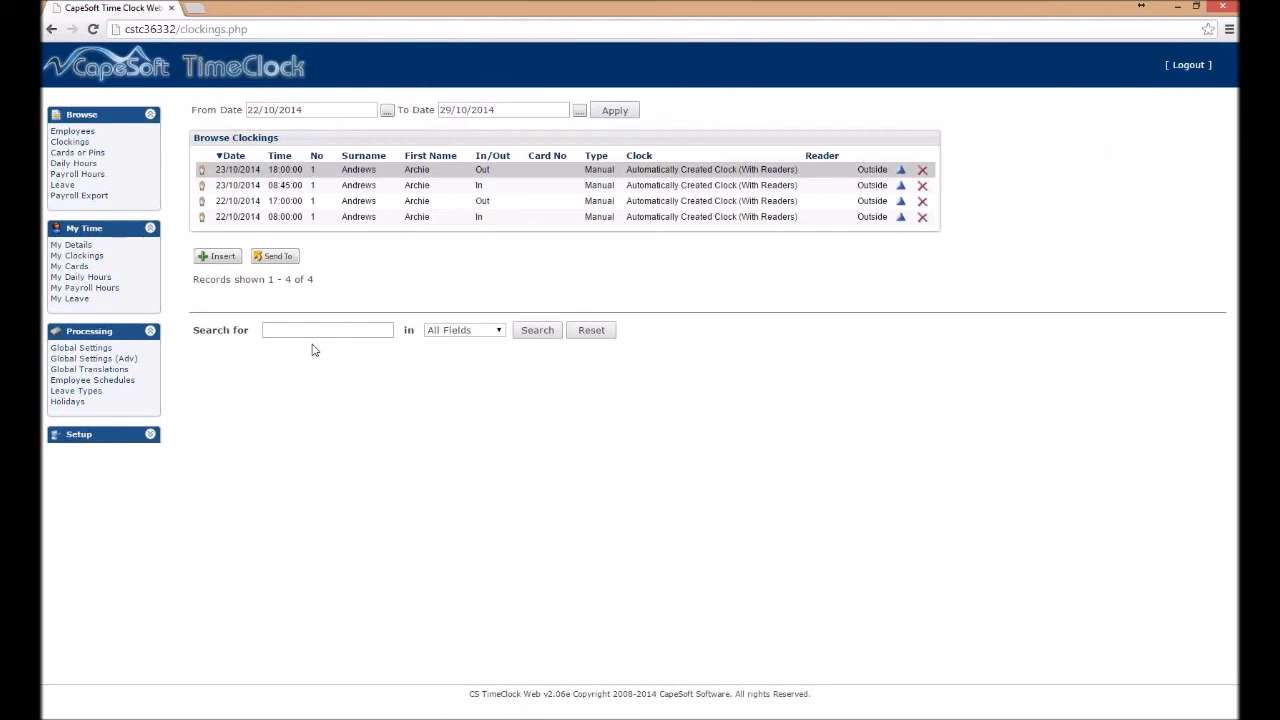
Open the daily hours list for all employees.
click(76, 164)
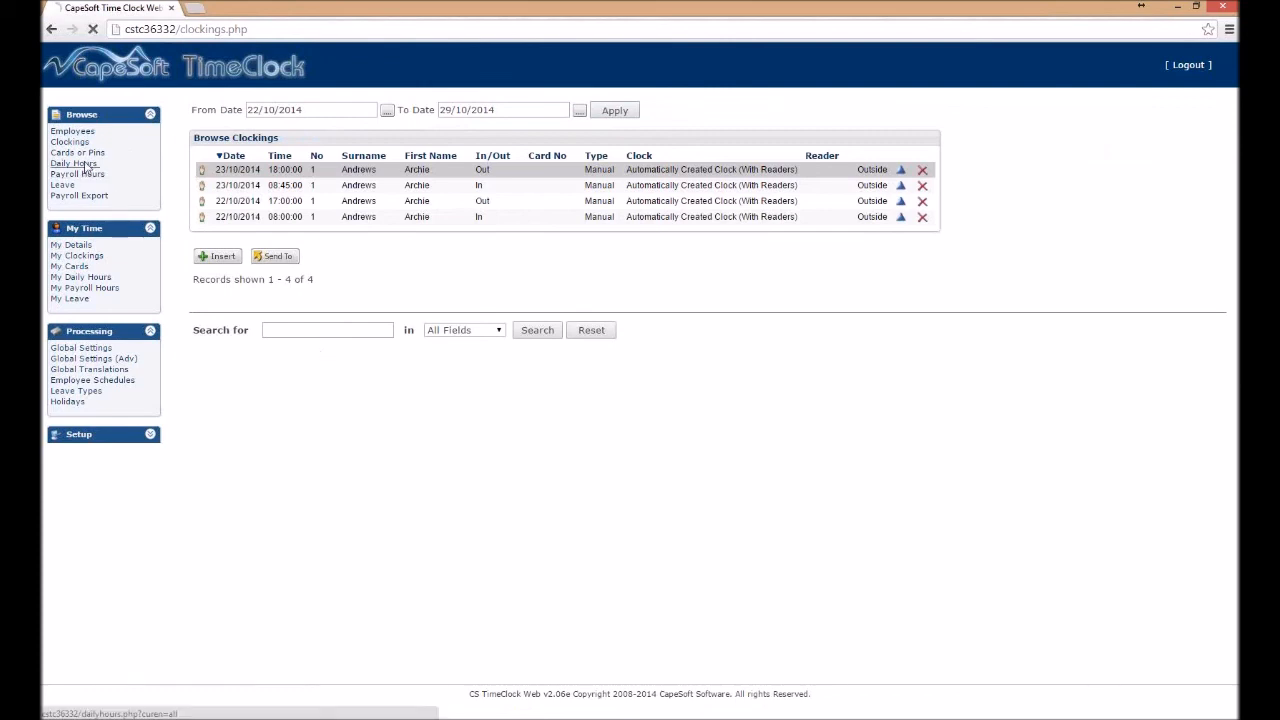